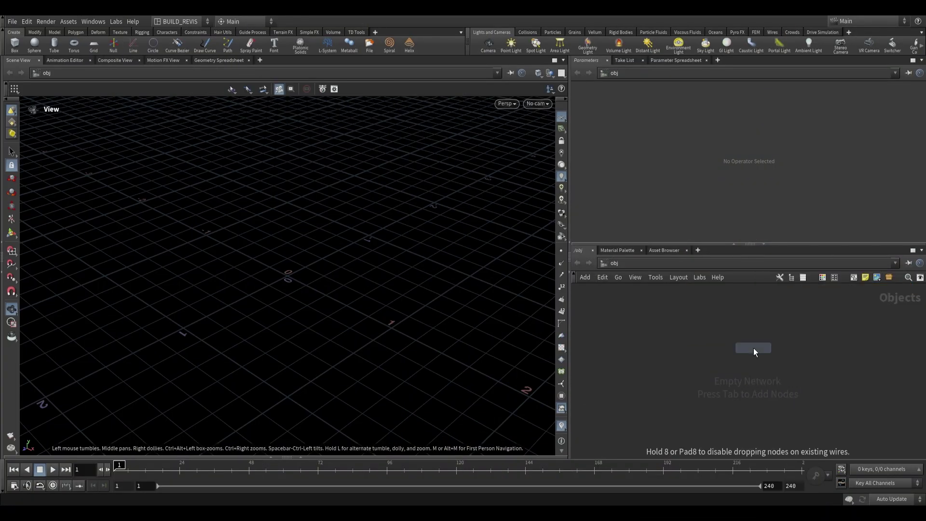
Place a geometry object in the empty network and add a Sphere node inside it.
click(744, 344)
double_click(734, 345)
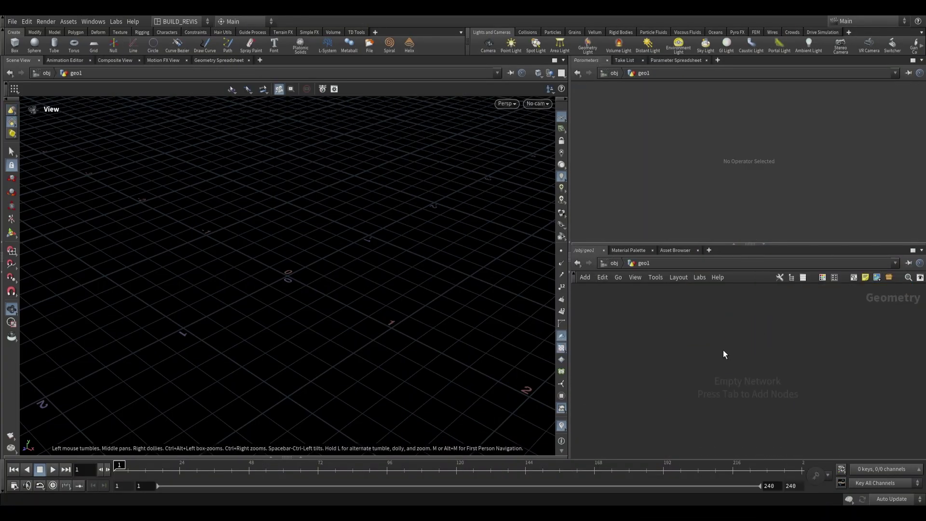
key(Tab)
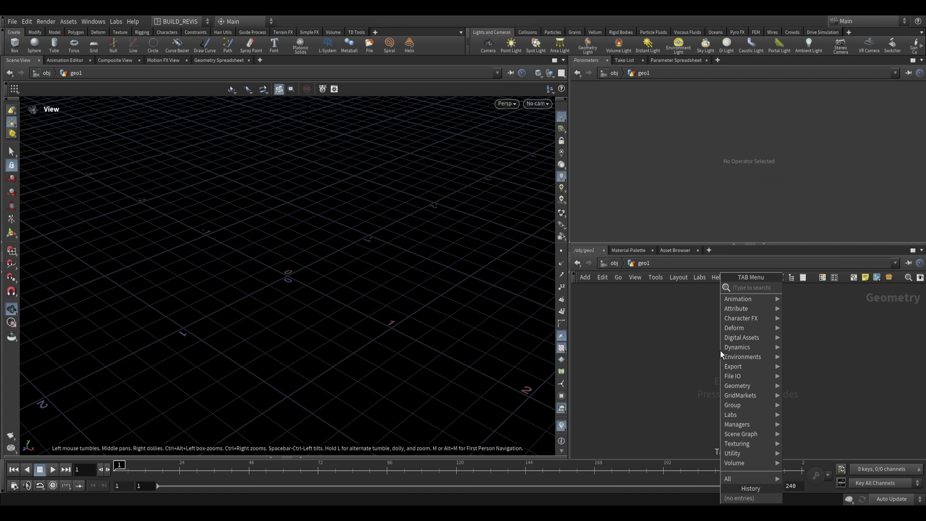
text(sphere)
key(Return)
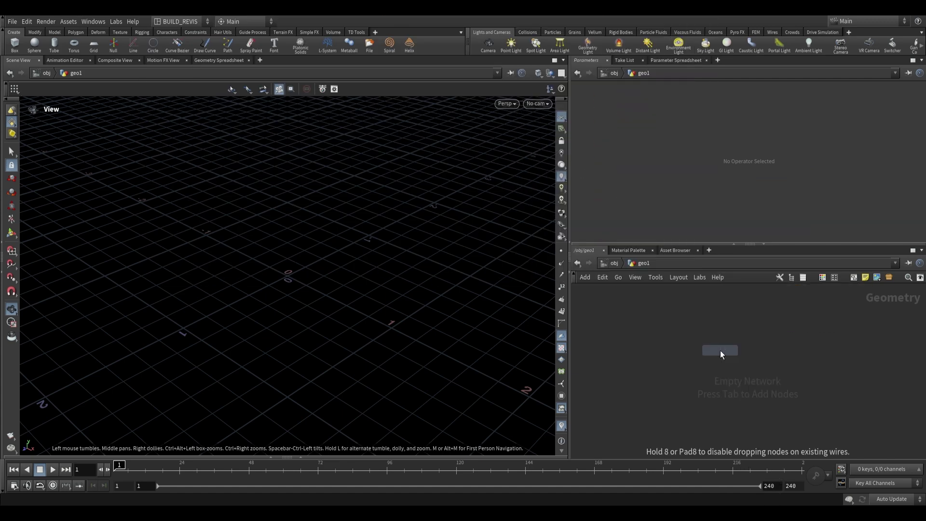
click(706, 338)
Add a Labs Lightning node below the sphere, fed by the sphere, and display its result.
key(Tab)
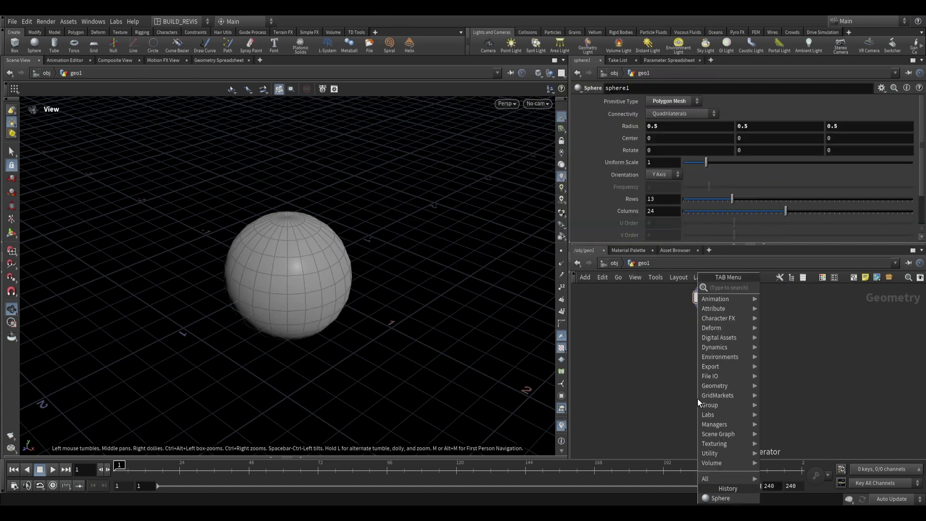
text(light)
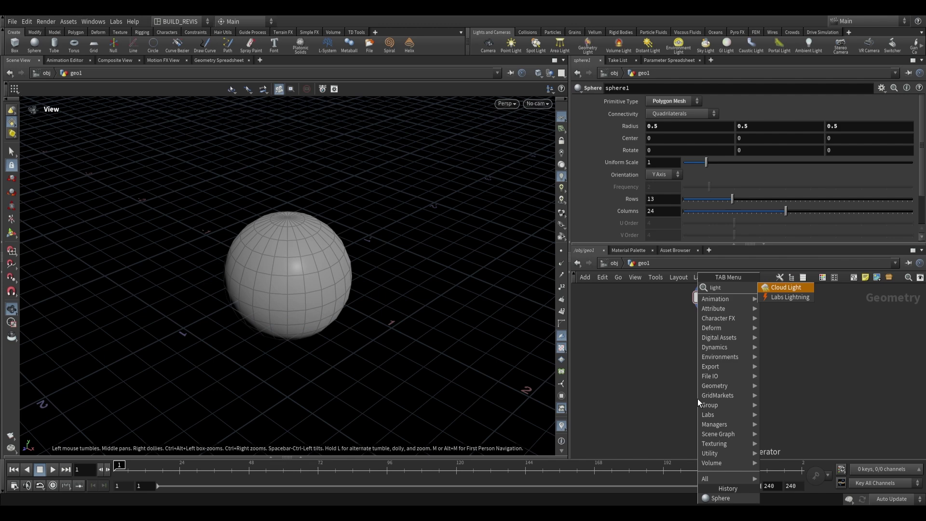
key(Return)
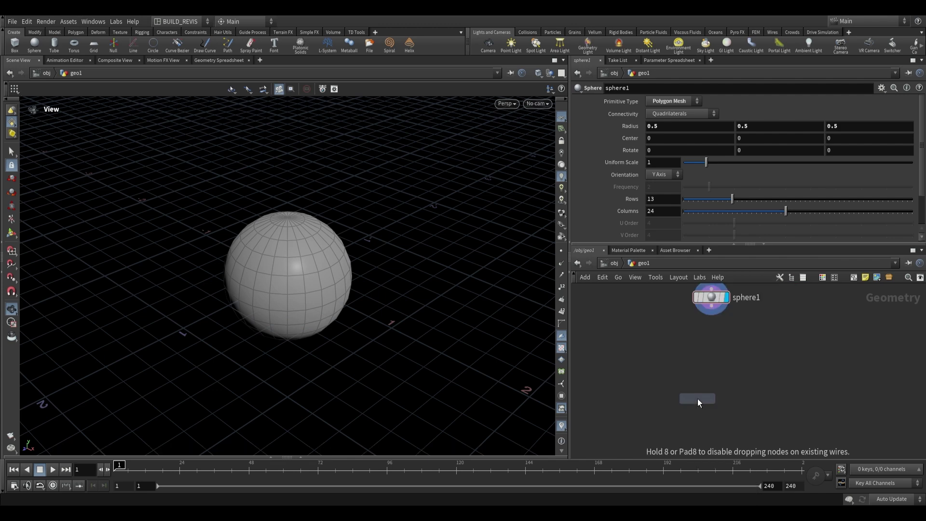
click(713, 380)
mouse_move(716, 386)
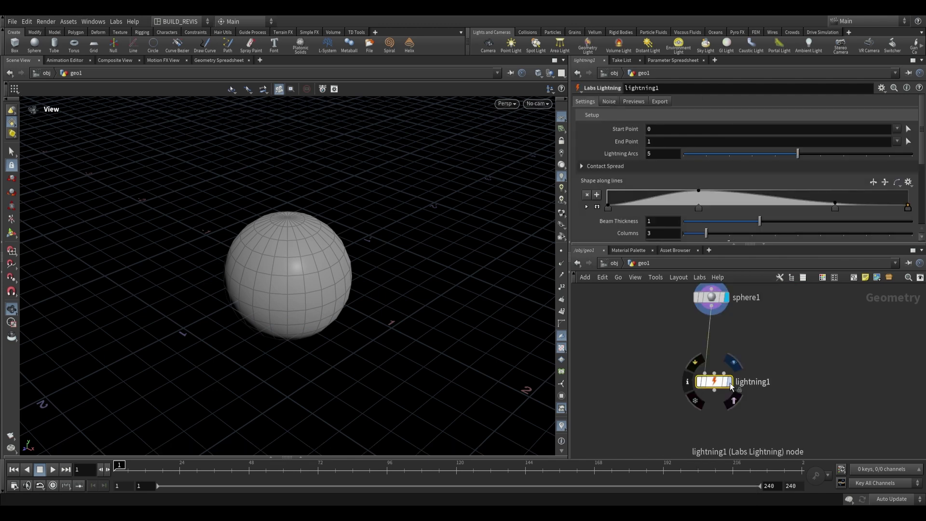
key(r)
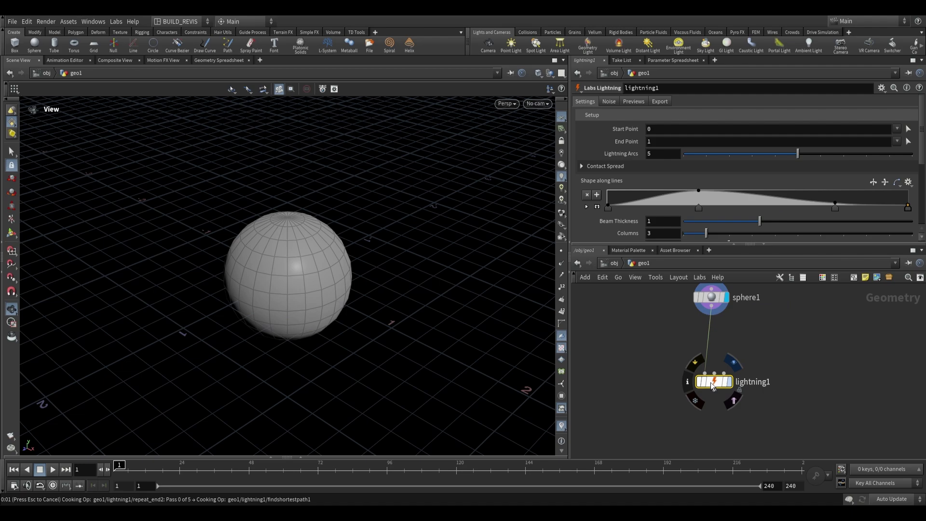
drag(710, 382, 728, 380)
Examine the lightning arcs from several angles with and without the sphere shown as a template wireframe.
drag(299, 251, 333, 284)
click(719, 297)
drag(241, 285, 212, 263)
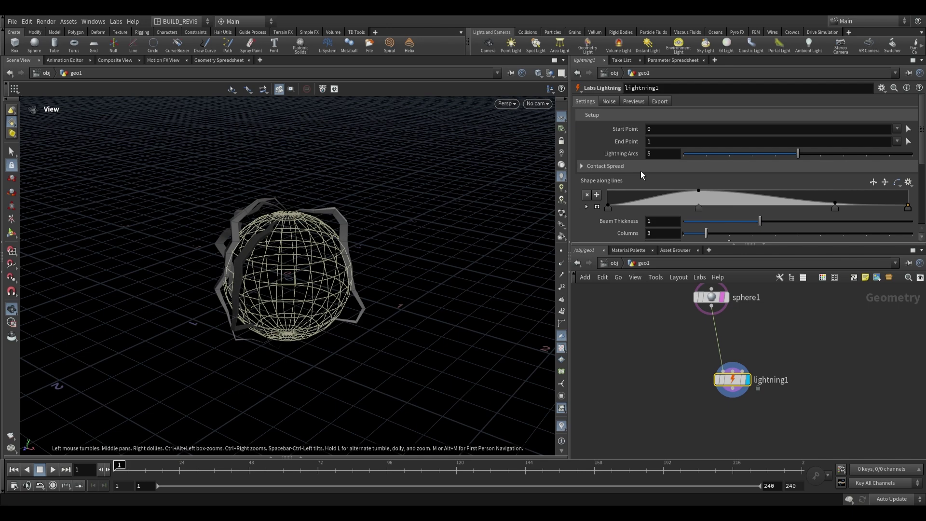
drag(376, 215, 280, 246)
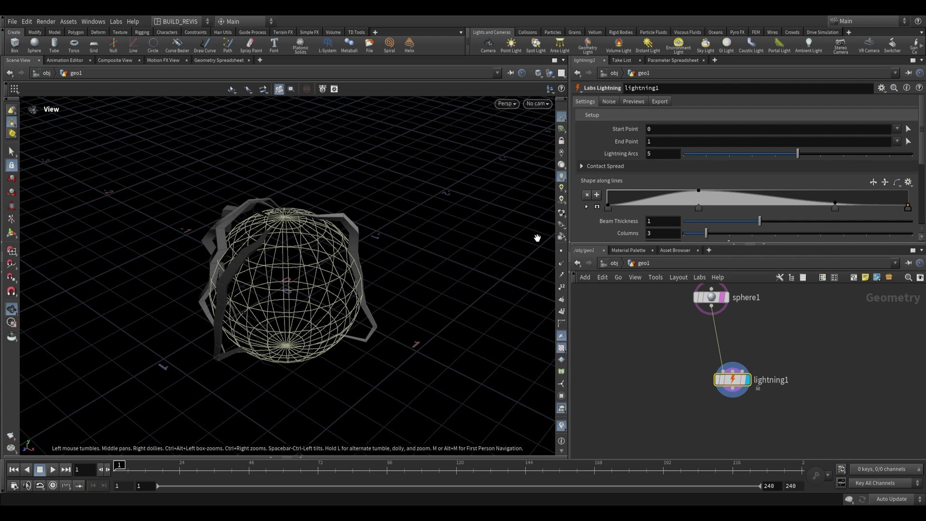
click(721, 297)
drag(470, 255, 480, 210)
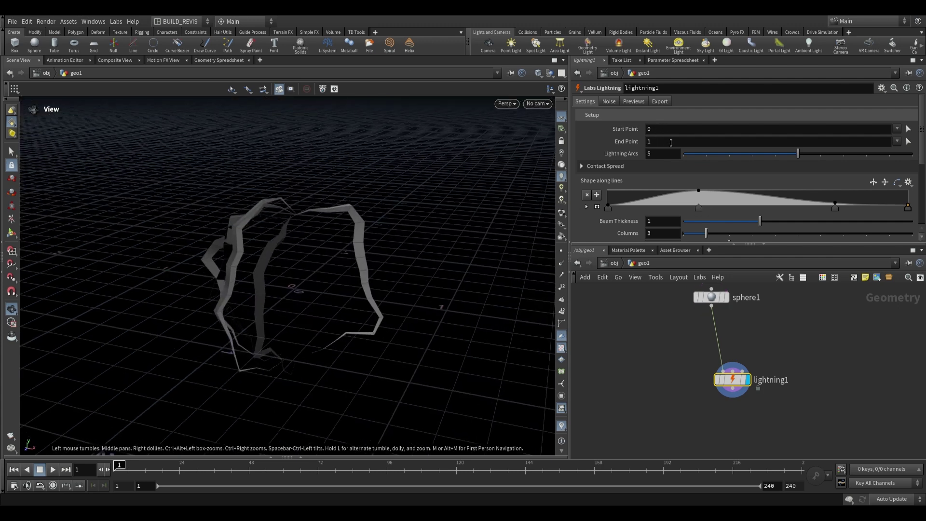
Display point numbers on the sphere to inspect its point indices, and return the display to the lightning node.
click(725, 297)
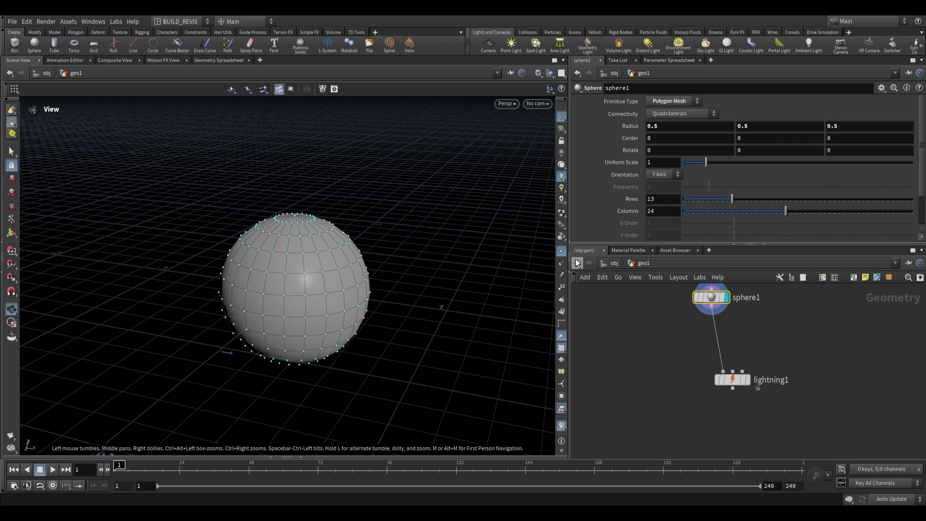
click(561, 251)
click(561, 287)
mouse_move(309, 318)
mouse_down()
mouse_move(332, 337)
mouse_move(318, 316)
mouse_up()
drag(364, 293, 358, 248)
click(746, 379)
click(738, 379)
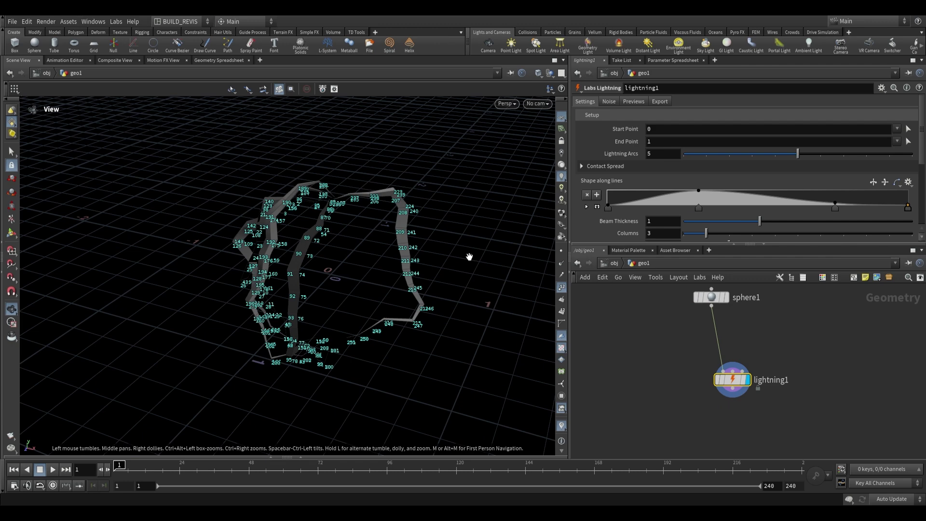
Place an Add node beside the sphere and give it one point.
scroll(772, 340, up, 2)
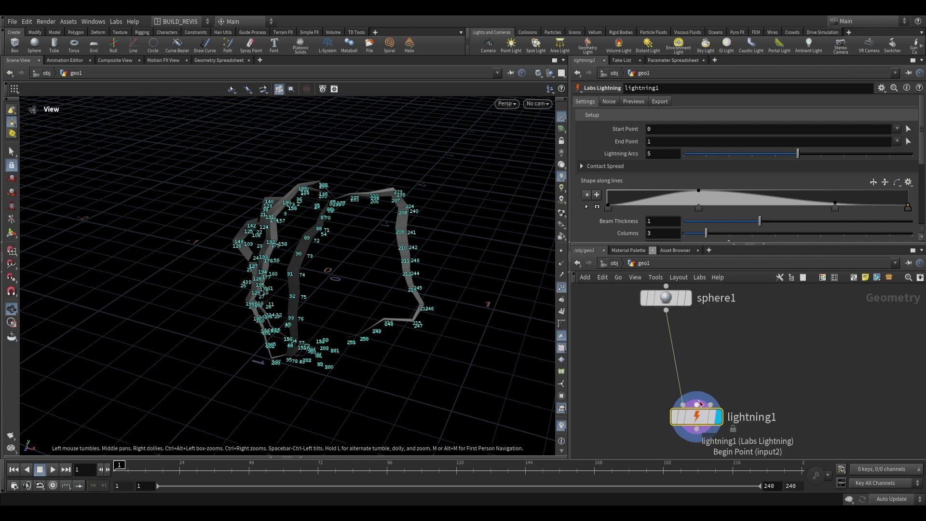
drag(445, 272, 434, 272)
key(Tab)
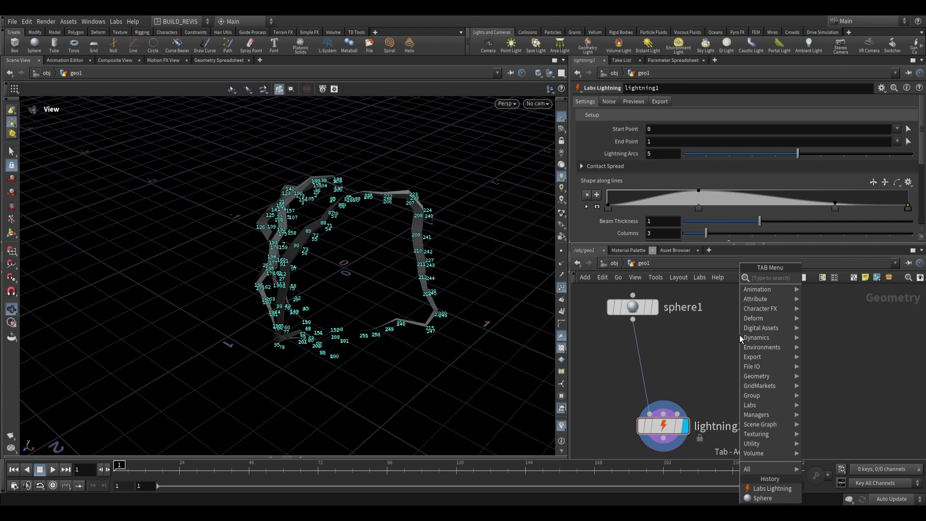
text(gr)
key(Return)
click(757, 308)
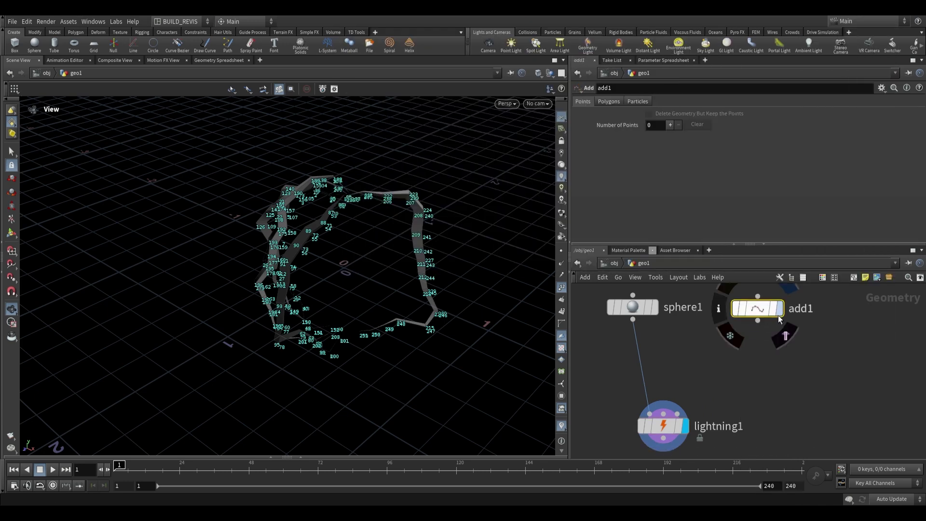
click(669, 126)
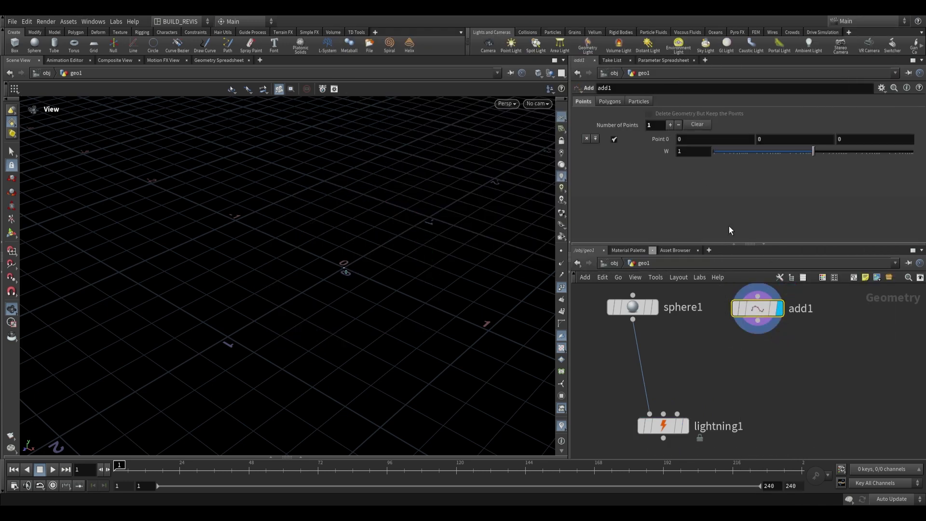
Connect the Add node to the lightning's Begin Point input and move its point to about 0.287 on Z.
click(757, 321)
click(662, 414)
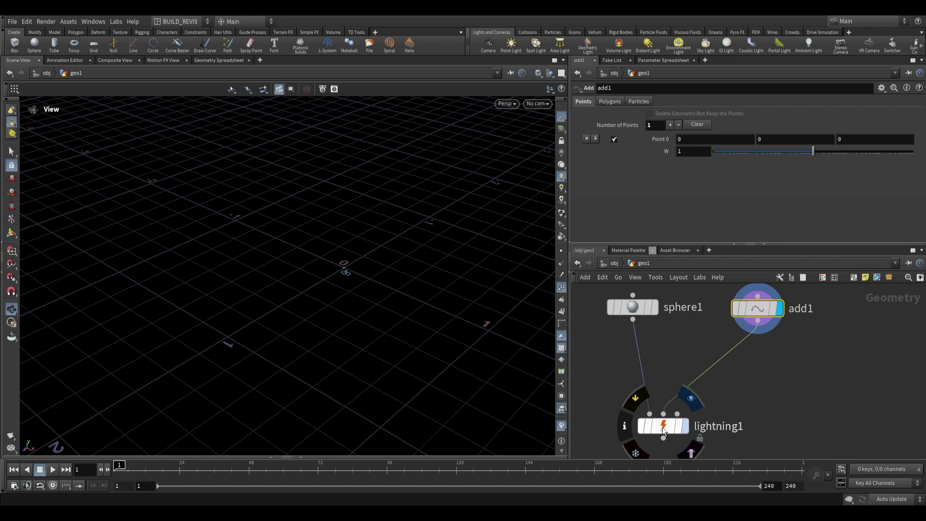
click(684, 425)
key(Return)
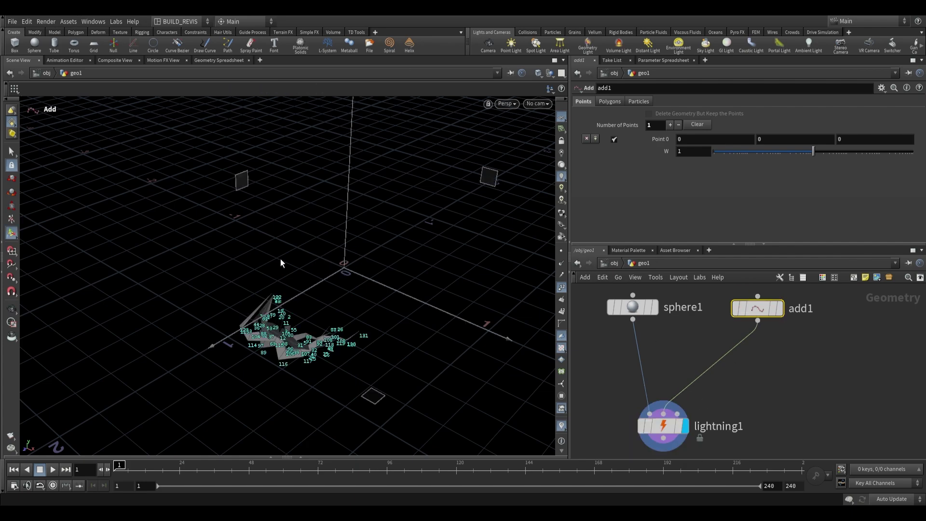
alt+drag(281, 263, 386, 257)
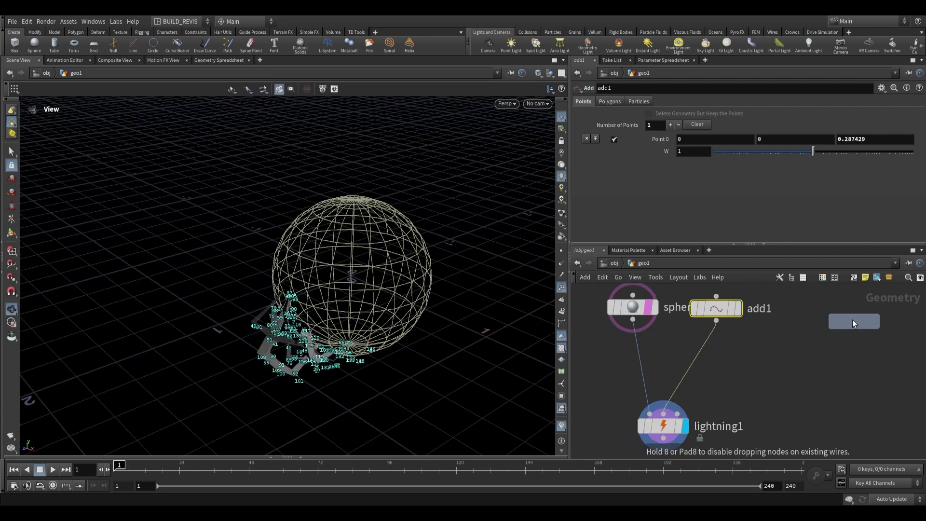
Duplicate the Add node, connect the copy to the lightning's third input and move its point to about -1.597 on Z.
alt+drag(852, 319, 794, 304)
click(794, 317)
click(677, 414)
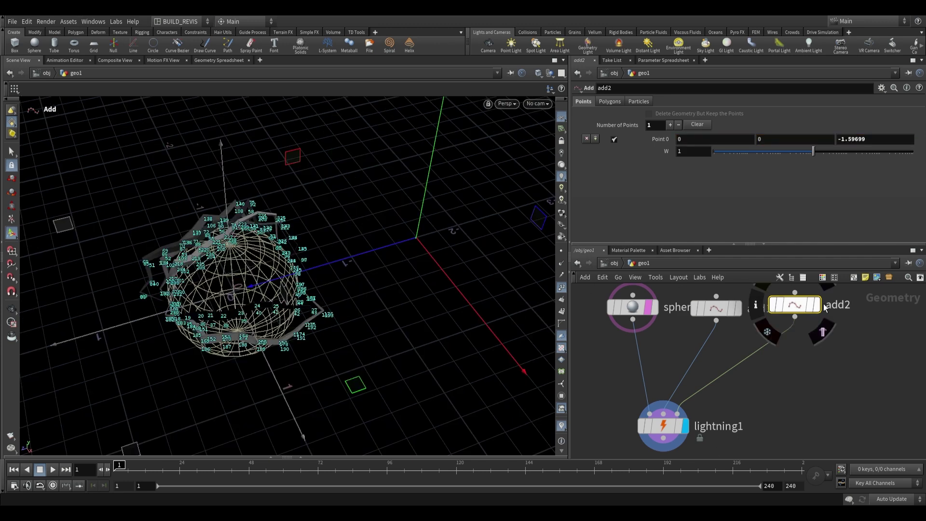
Display the Add nodes' points and check their positions relative to the sphere.
click(674, 307)
click(813, 304)
click(736, 308)
click(714, 312)
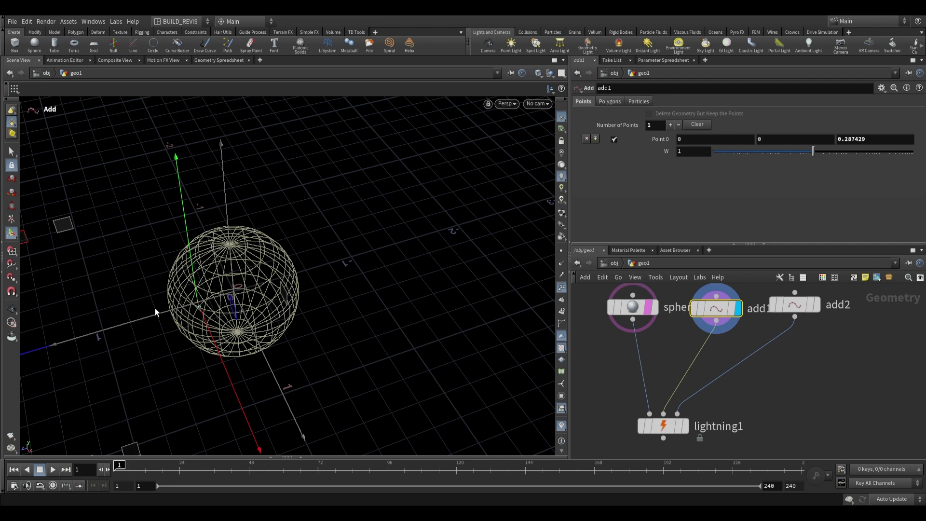
key(Escape)
drag(283, 324, 281, 347)
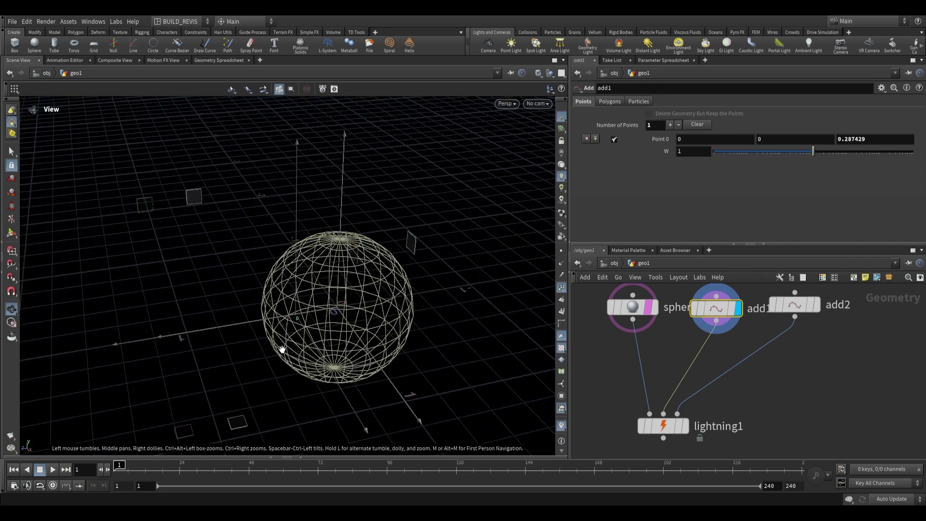
key(Return)
Return the display to the lightning node and select it to show its parameters.
double_click(694, 426)
click(684, 427)
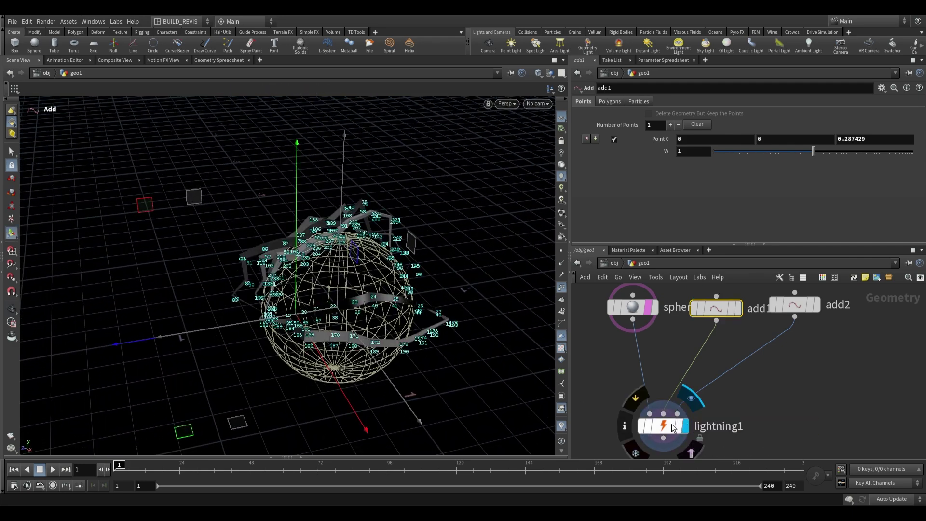
click(669, 426)
key(Escape)
drag(292, 277, 270, 303)
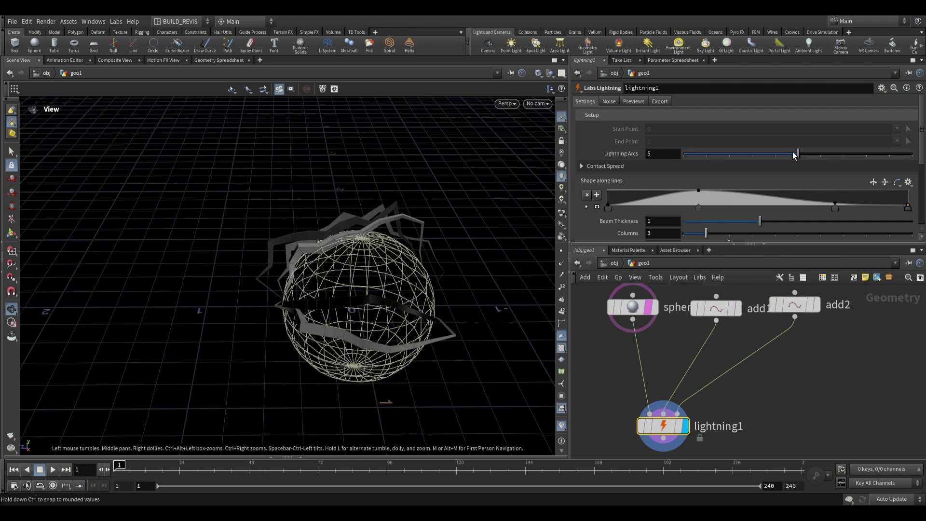
Set Lightning Arcs to 4 and slightly shift the peak point of the Shape along lines ramp.
mouse_move(793, 153)
mouse_down()
mouse_move(843, 153)
mouse_move(774, 155)
mouse_up()
scroll(768, 155, down, 4)
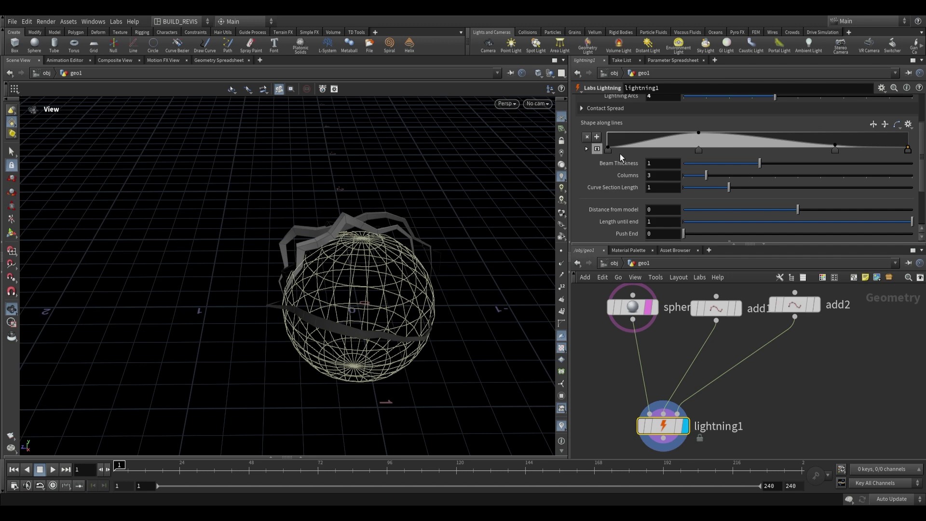
mouse_move(615, 151)
mouse_down()
mouse_move(661, 153)
mouse_move(607, 151)
mouse_up()
drag(698, 149, 700, 150)
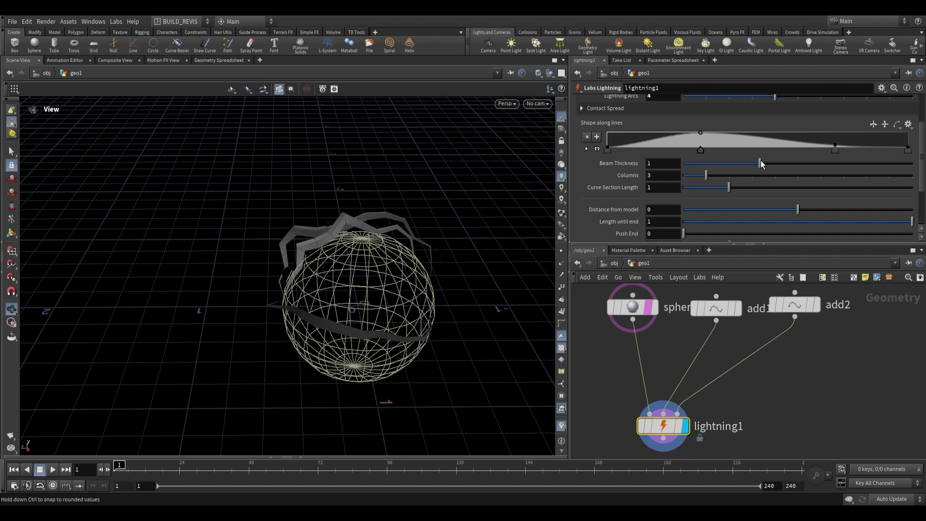
Set the lightning's Beam Thickness to 0.867, Columns to 4 and Distance from model to 0.768.
drag(760, 163, 696, 176)
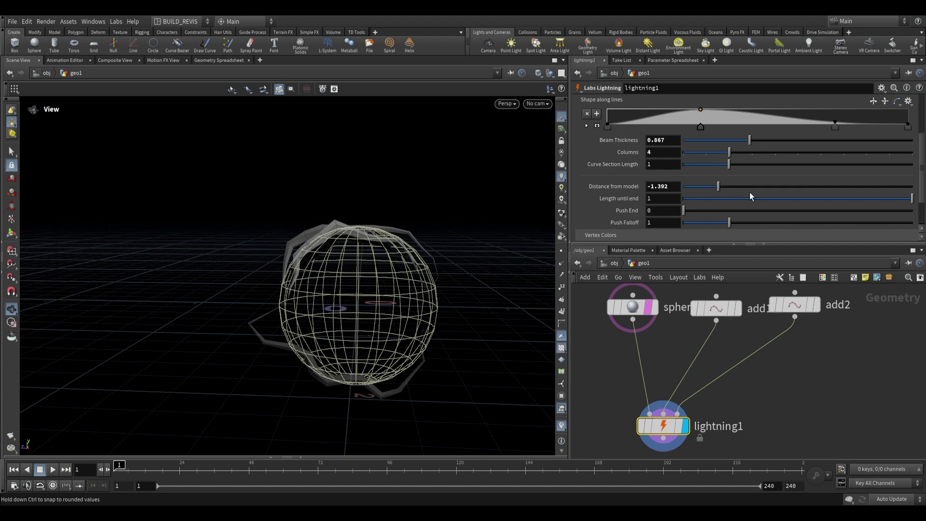
drag(750, 192, 841, 189)
drag(449, 246, 430, 271)
Try a higher Push End value on the lightning and set it back to 0.
scroll(698, 183, down, 2)
drag(683, 166, 704, 166)
drag(410, 229, 496, 190)
drag(704, 166, 675, 170)
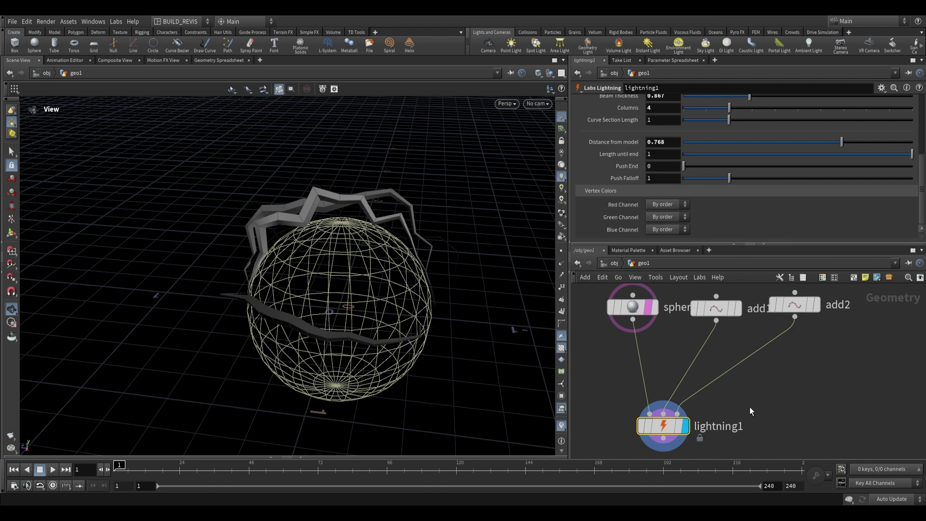
scroll(704, 332, down, 2)
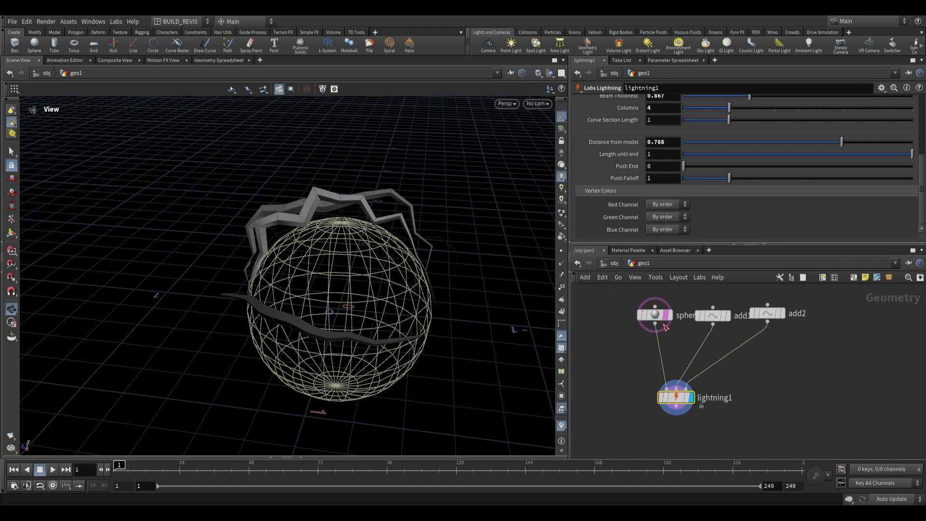
mouse_move(442, 304)
mouse_down()
mouse_move(473, 314)
mouse_move(450, 305)
mouse_up()
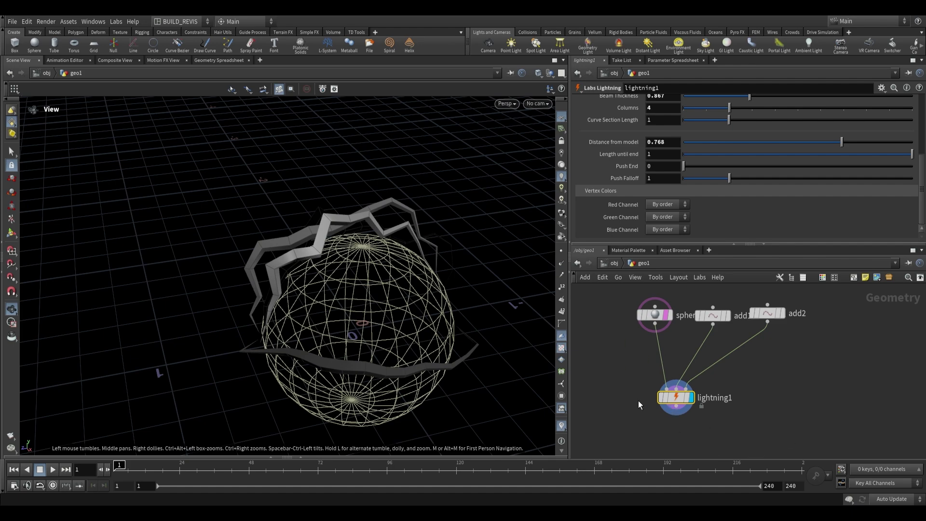
drag(484, 332, 454, 309)
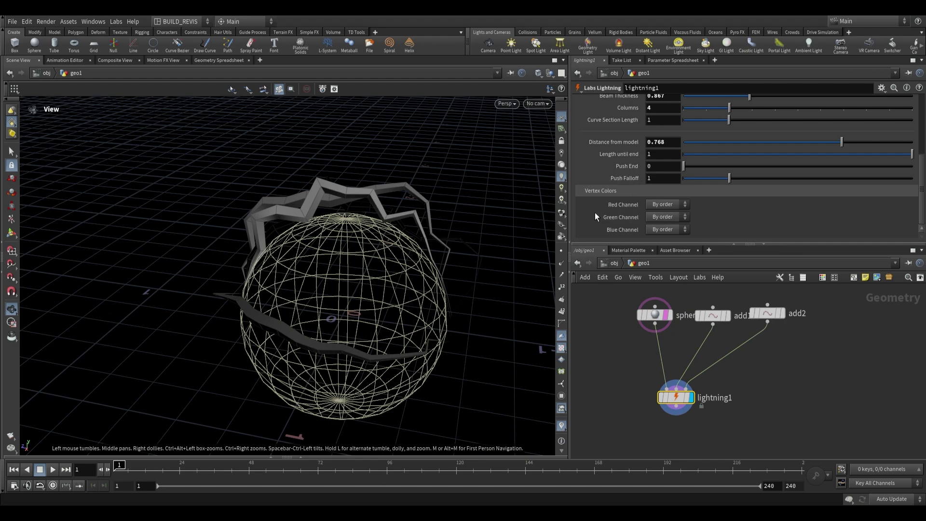
drag(398, 217, 417, 248)
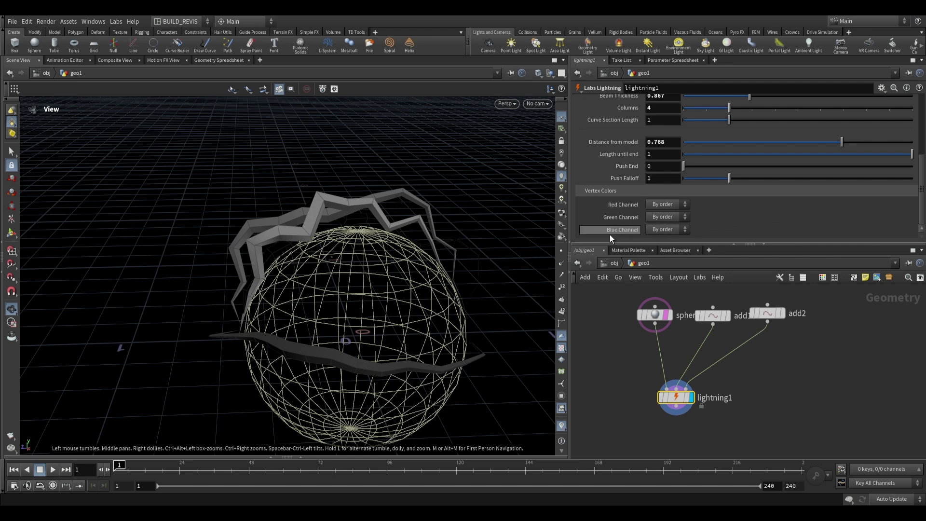
Adjust the lightning's noise Element Size and Height, and set the Start range under Stick To Surface to 0.
scroll(611, 217, up, 5)
click(604, 101)
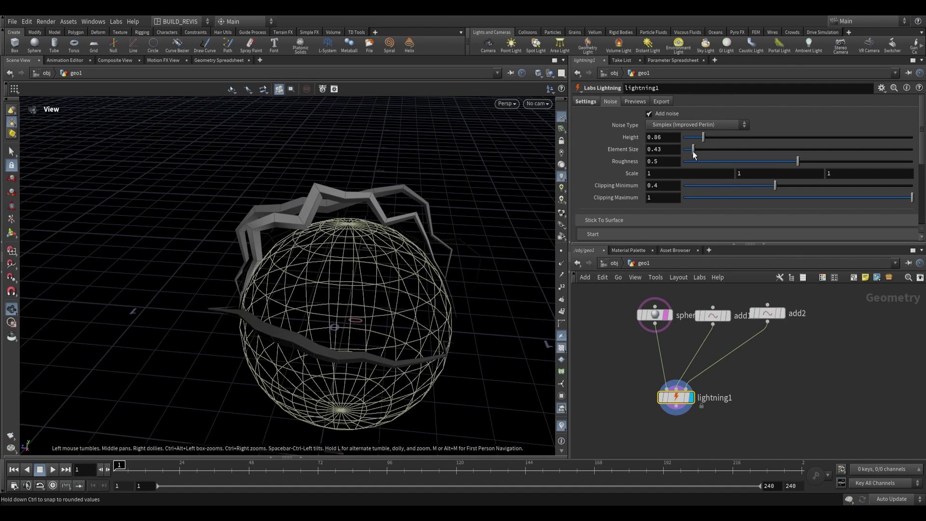
mouse_move(693, 152)
mouse_down()
mouse_move(736, 152)
mouse_move(696, 149)
mouse_move(743, 138)
mouse_move(693, 142)
mouse_up()
drag(241, 227, 274, 228)
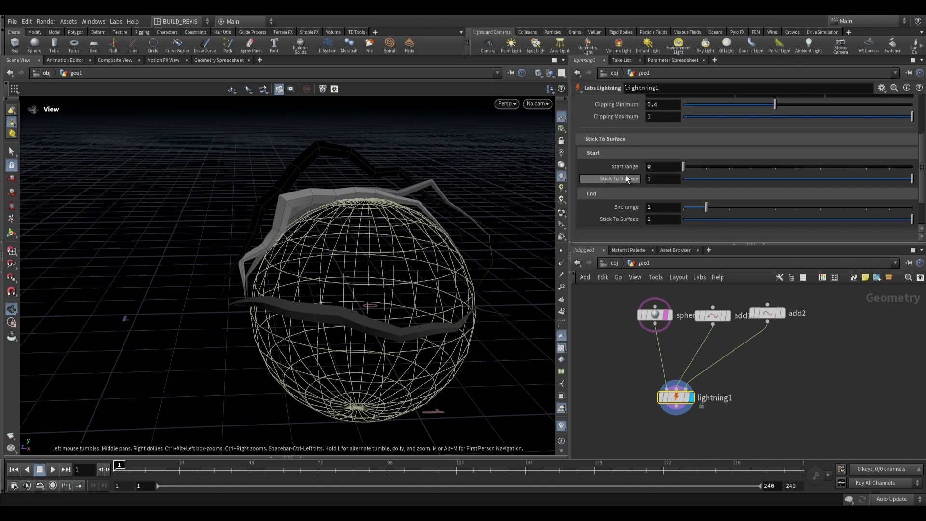
Try other Start range and End range values under the lightning's Stick To Surface settings.
drag(376, 217, 313, 274)
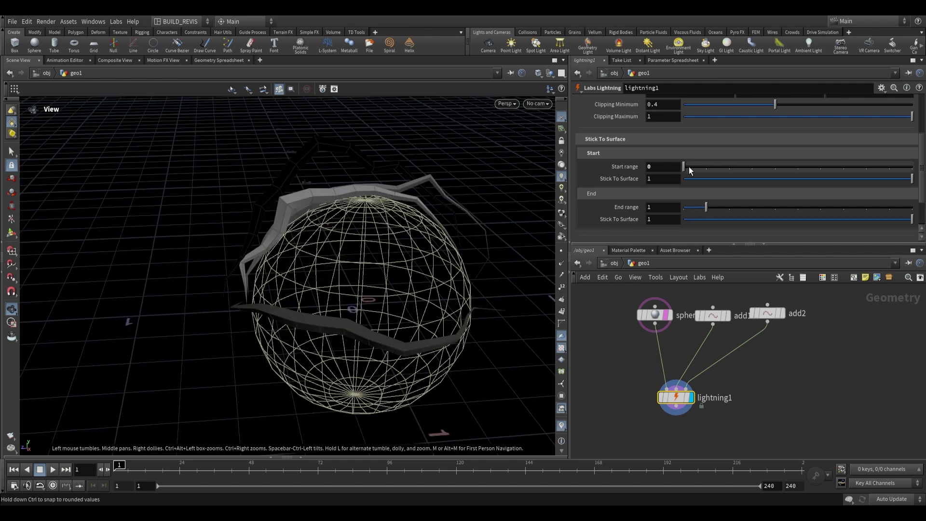
mouse_move(687, 167)
mouse_down()
mouse_move(891, 161)
mouse_move(672, 167)
mouse_up()
drag(705, 207, 830, 204)
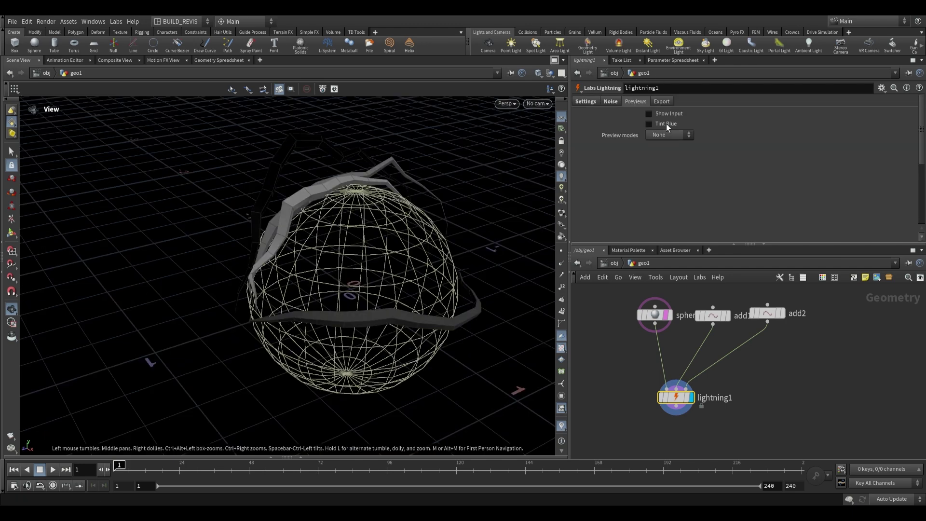
Turn on Tint Blue for the lightning, view the arcs around the sphere, and turn it off again.
click(649, 123)
drag(285, 274, 444, 233)
click(680, 122)
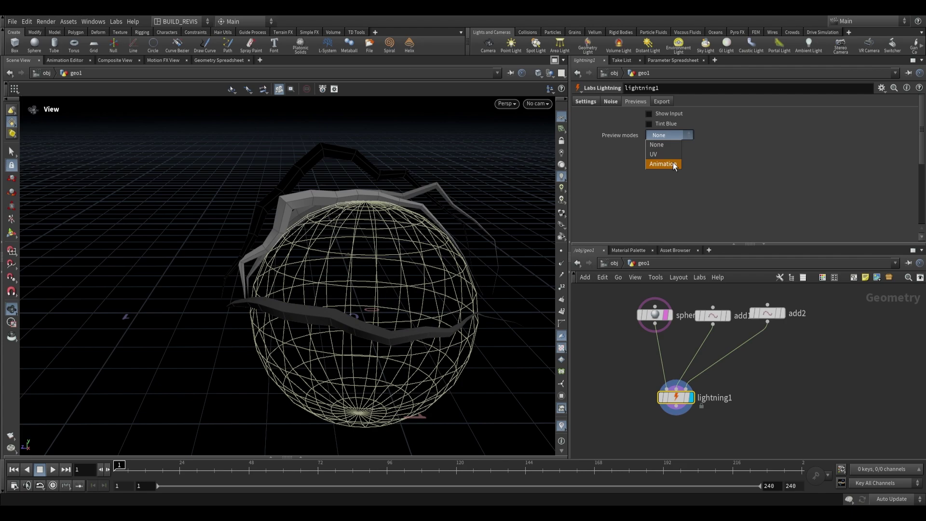
Preview the lightning in UV mode, inspect the checker map up close, and toggle Tint Blue on and off.
click(669, 156)
drag(463, 208, 619, 320)
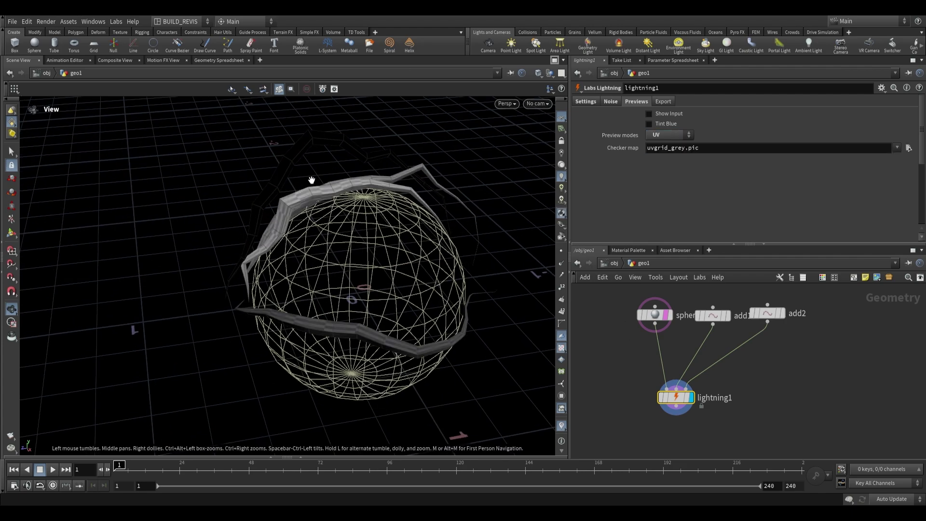
scroll(310, 180, up, 10)
drag(411, 177, 444, 190)
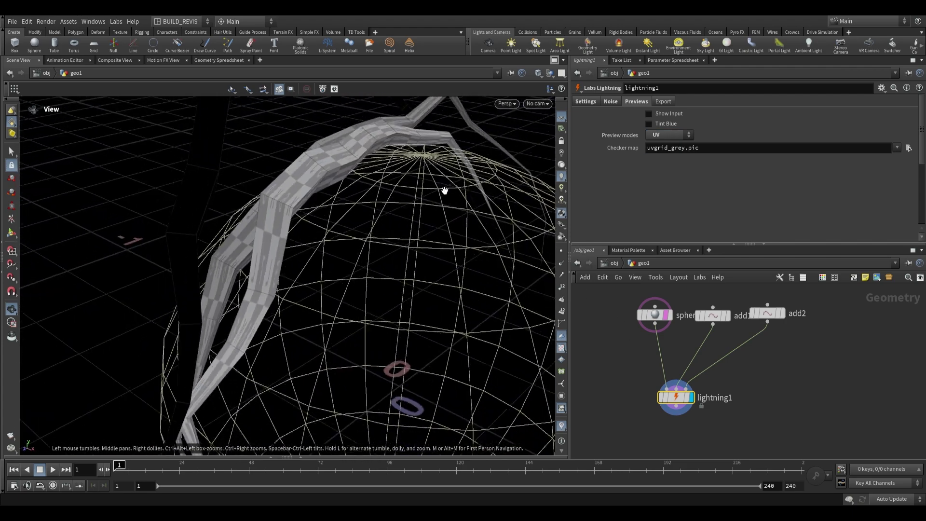
click(657, 125)
click(658, 125)
Set the lightning's preview mode to Animation, play the timeline to watch the arcs, and return to frame 1.
click(661, 135)
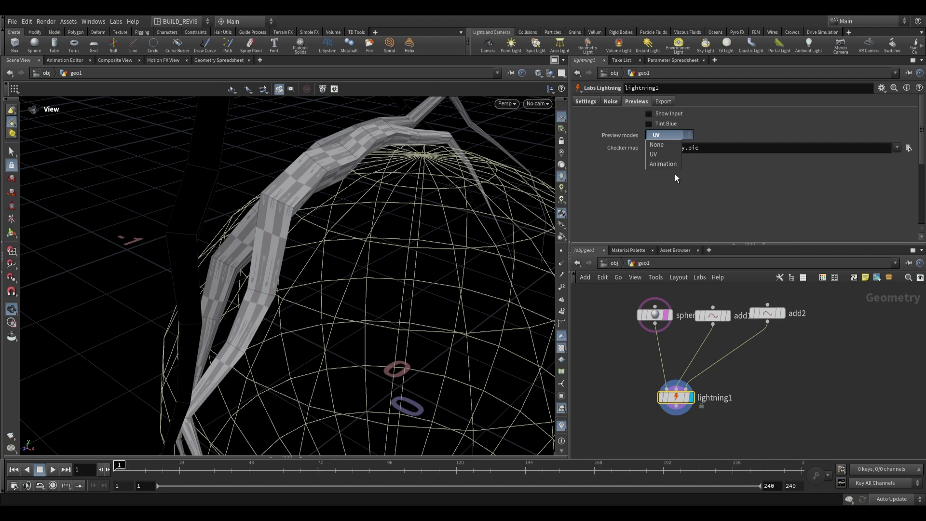
click(665, 165)
scroll(363, 221, down, 10)
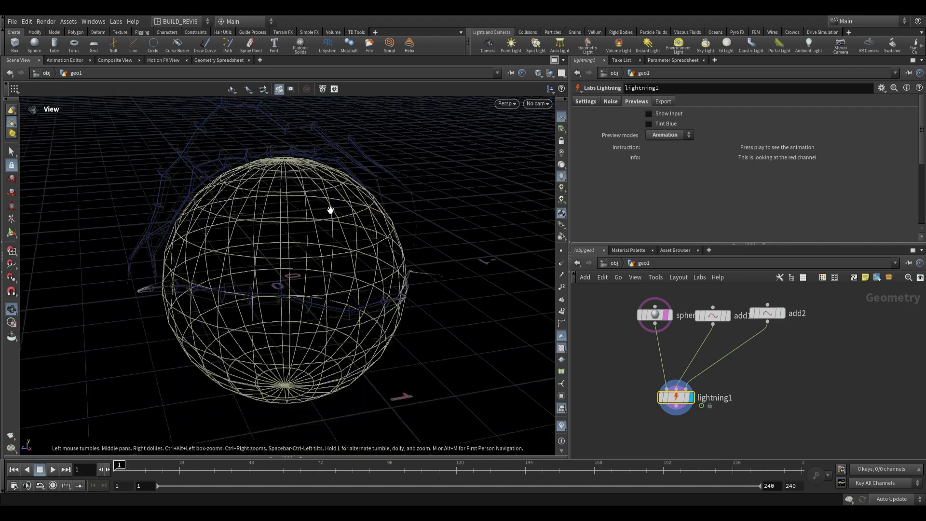
middle_drag(308, 189, 333, 232)
scroll(333, 232, up, 2)
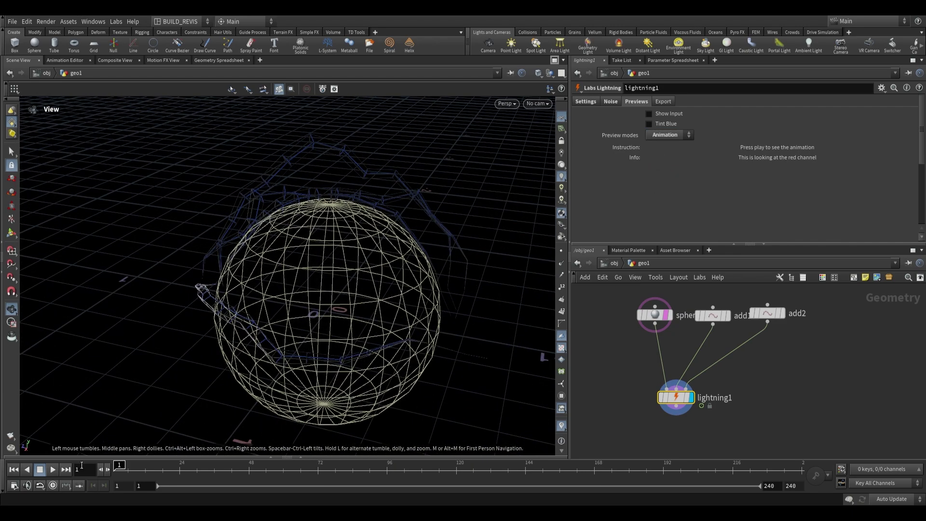
click(52, 469)
drag(285, 324, 276, 199)
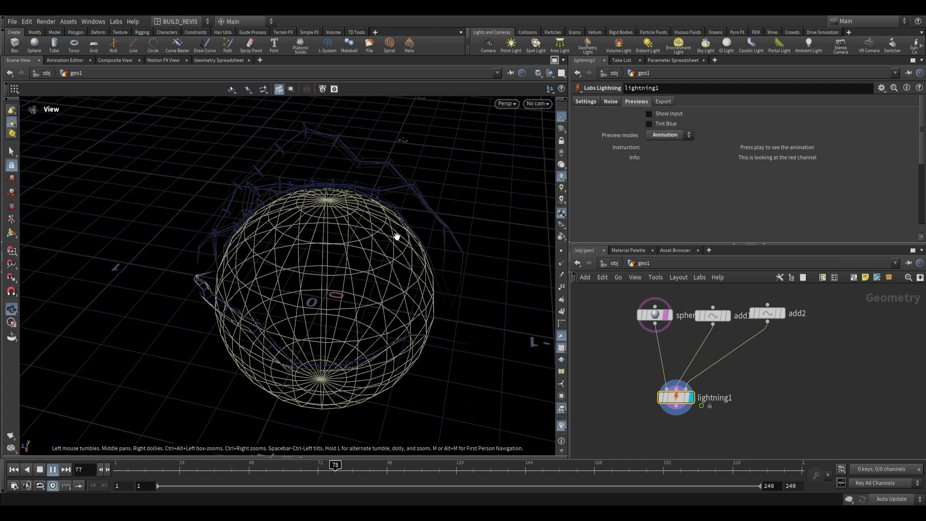
drag(353, 157, 308, 190)
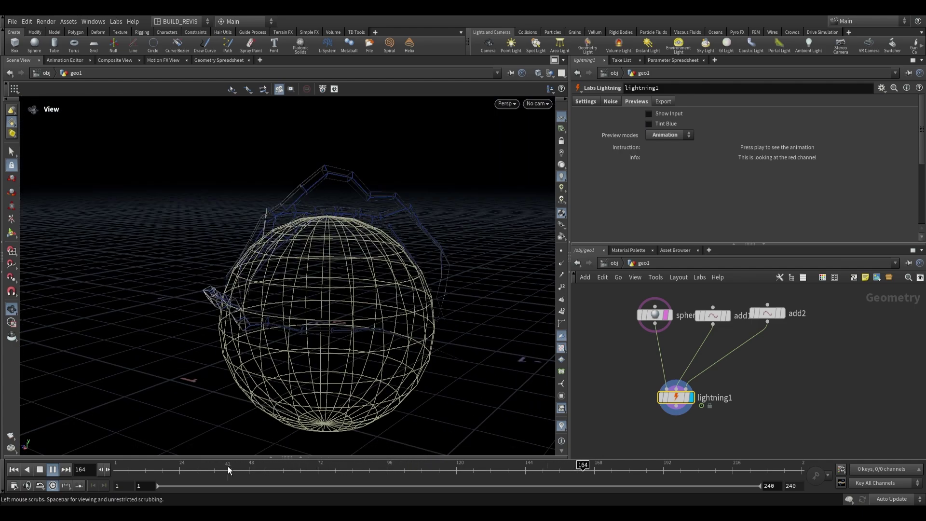
click(119, 469)
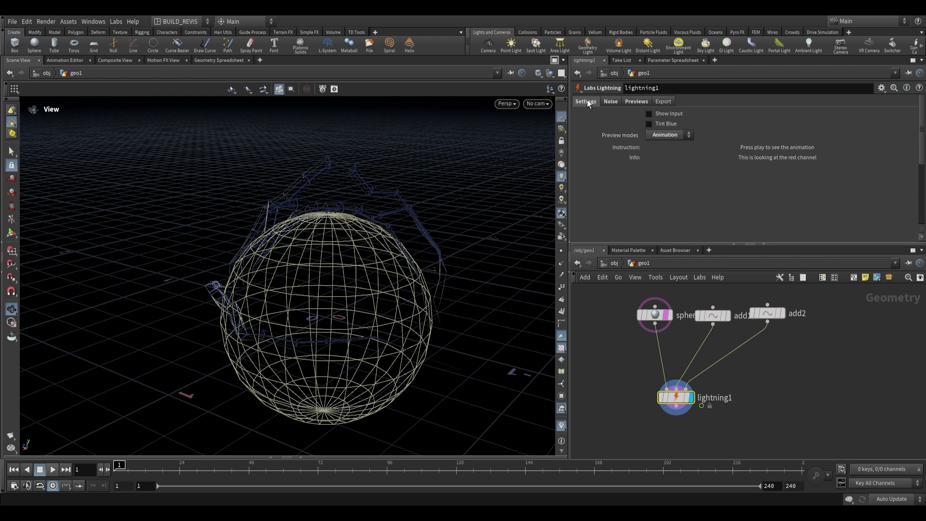
Examine the lightning's Vertex Colors channel settings alongside the animation preview of the arcs around the sphere.
click(587, 101)
scroll(613, 215, down, 5)
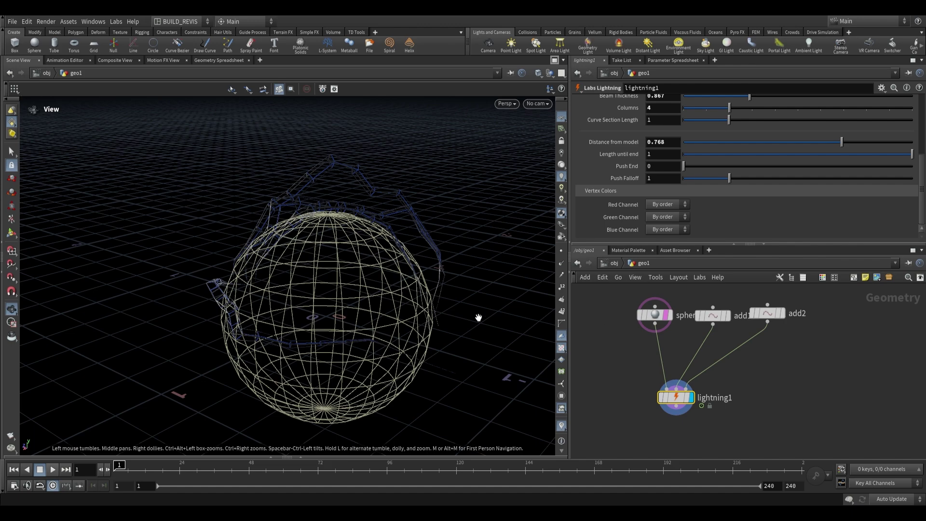
drag(322, 333, 220, 263)
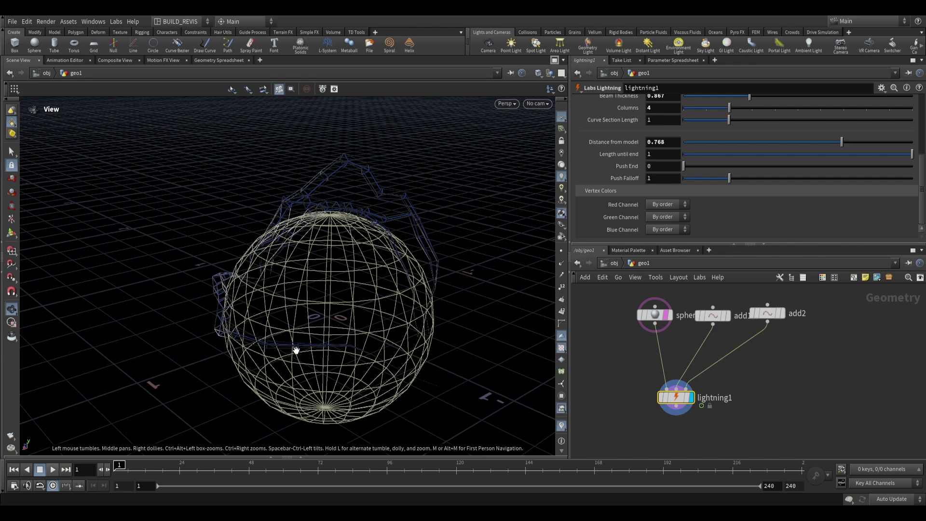
drag(345, 262, 357, 226)
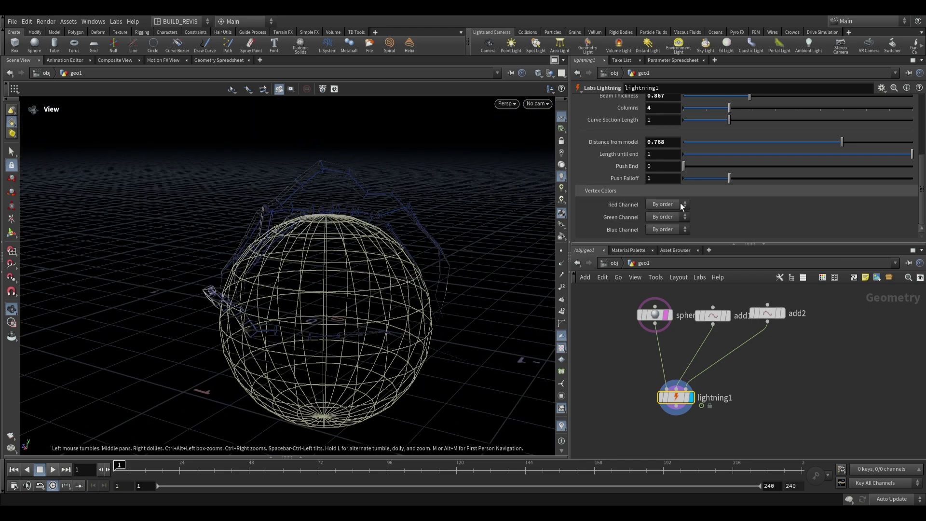
drag(434, 243, 378, 270)
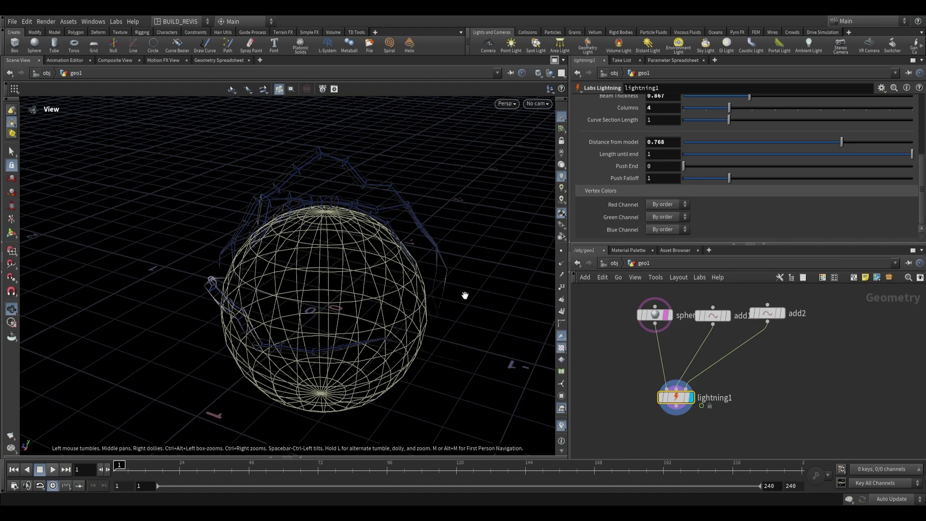
drag(399, 238, 401, 234)
scroll(622, 144, up, 4)
click(634, 102)
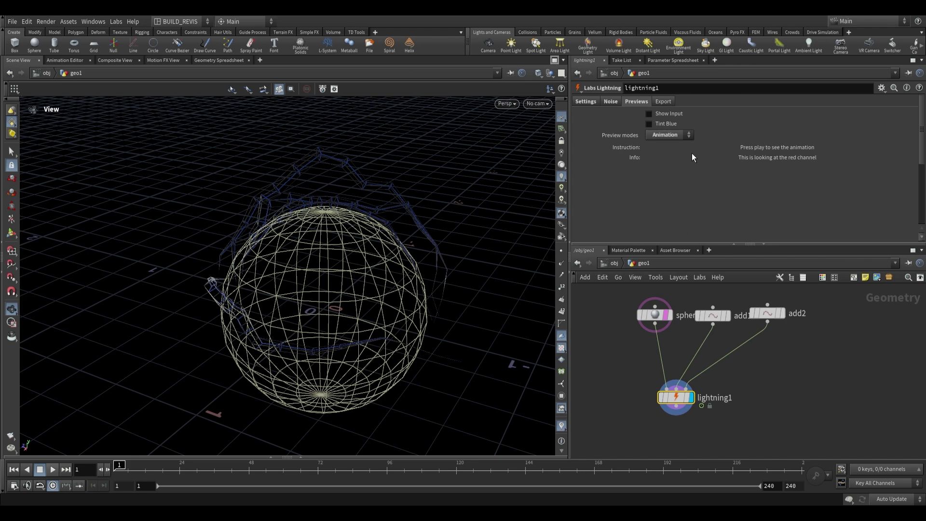
click(586, 102)
drag(381, 263, 370, 271)
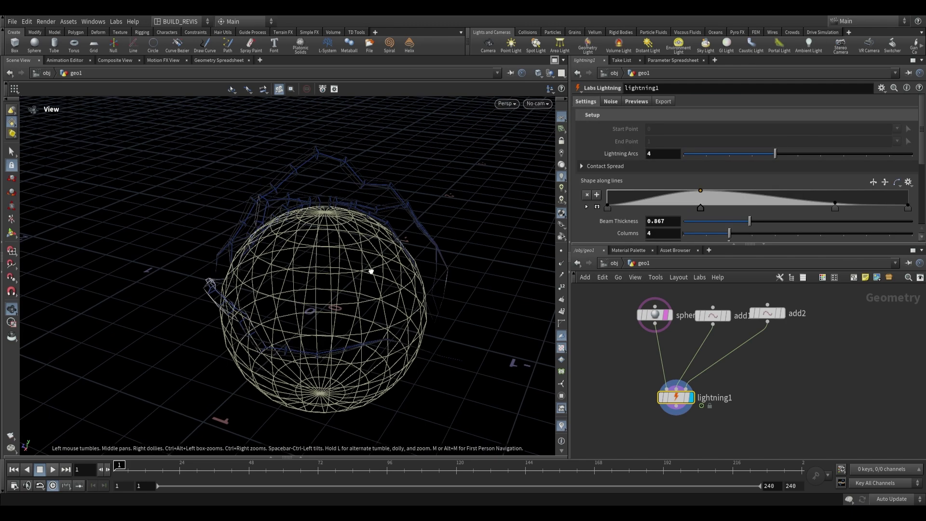
drag(360, 147, 363, 206)
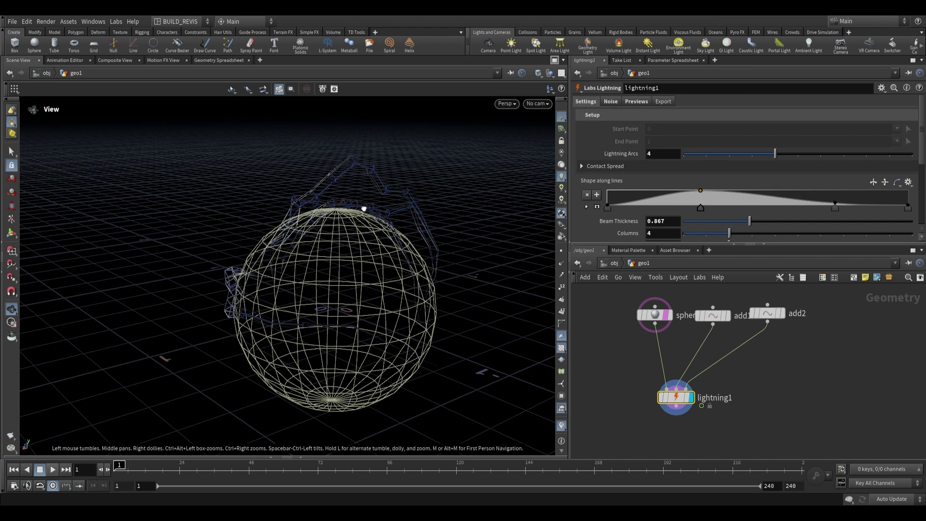
Set the Red Channel under Vertex Colors to Random and play the animation preview.
scroll(723, 193, down, 5)
click(666, 204)
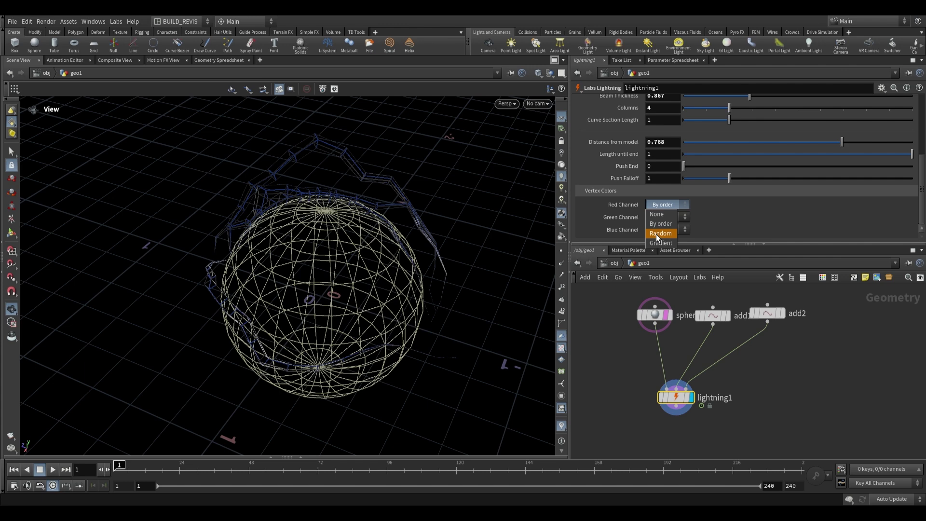
click(52, 469)
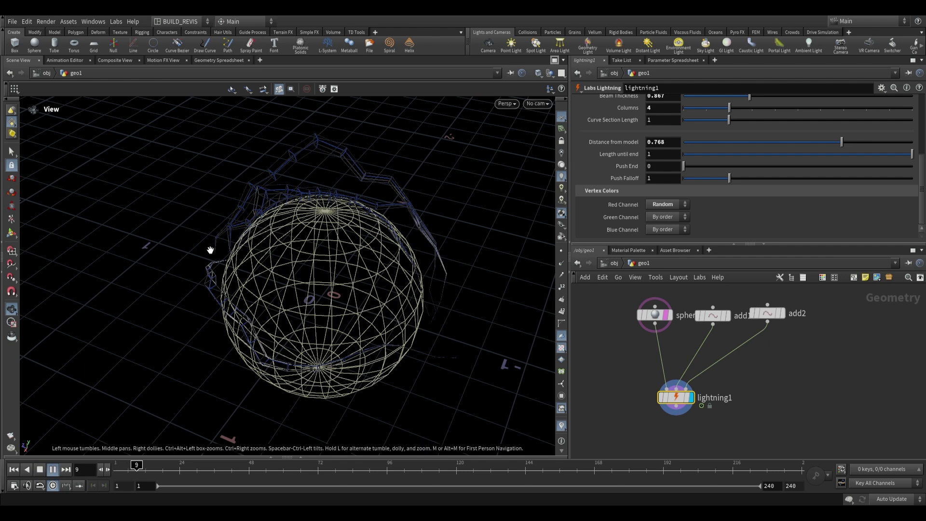
Set the Red Channel under Vertex Colors to Gradient and replay the animation preview from the start.
click(683, 206)
click(674, 245)
drag(322, 227, 333, 207)
drag(140, 468, 107, 470)
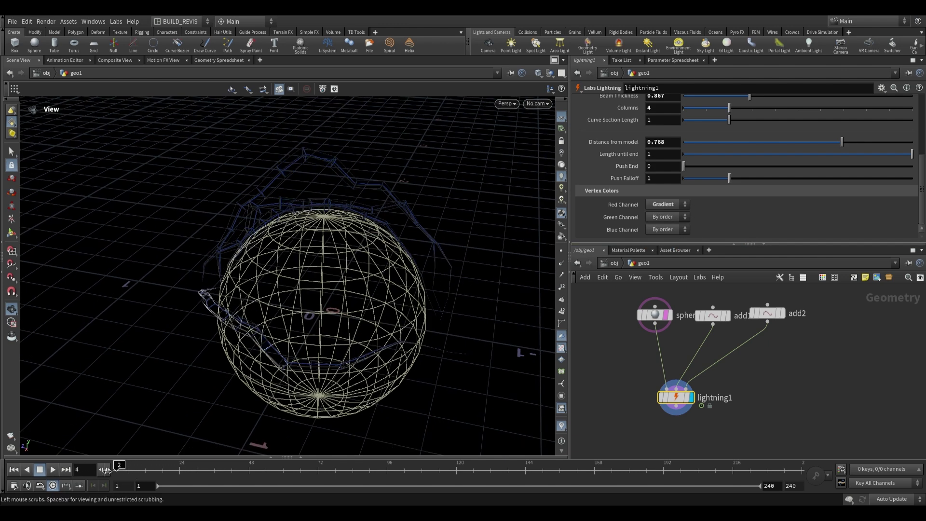
click(53, 469)
drag(396, 306, 334, 242)
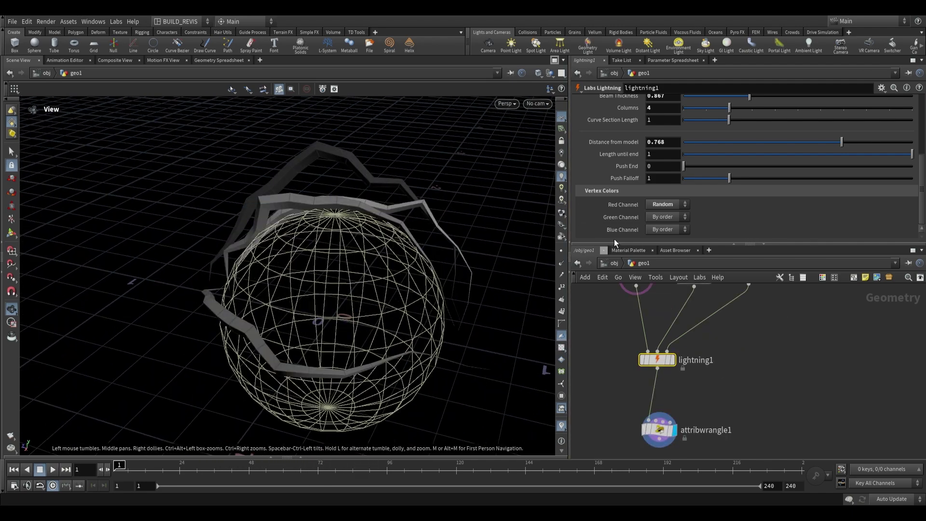
Set lightning1's Red Channel back to Gradient and place an Attribute VOP node below it.
click(675, 203)
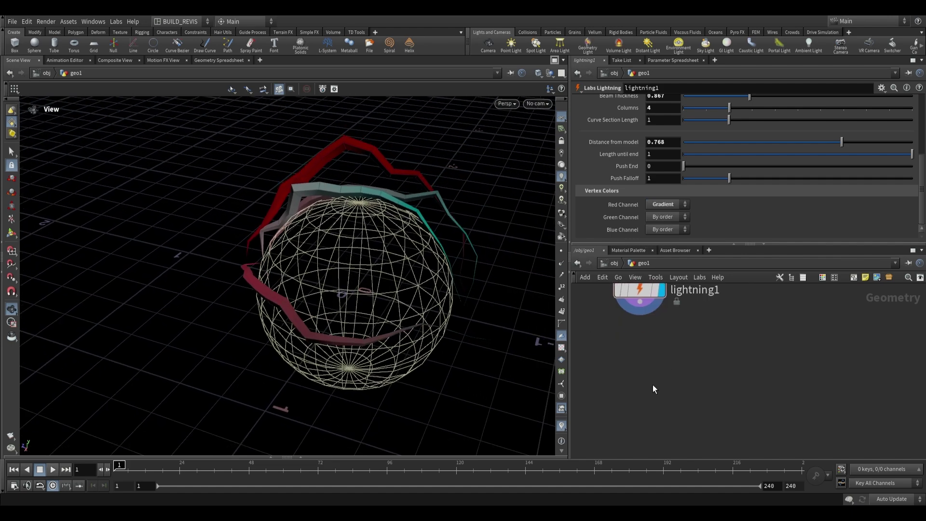
key(Tab)
text(attribute vop)
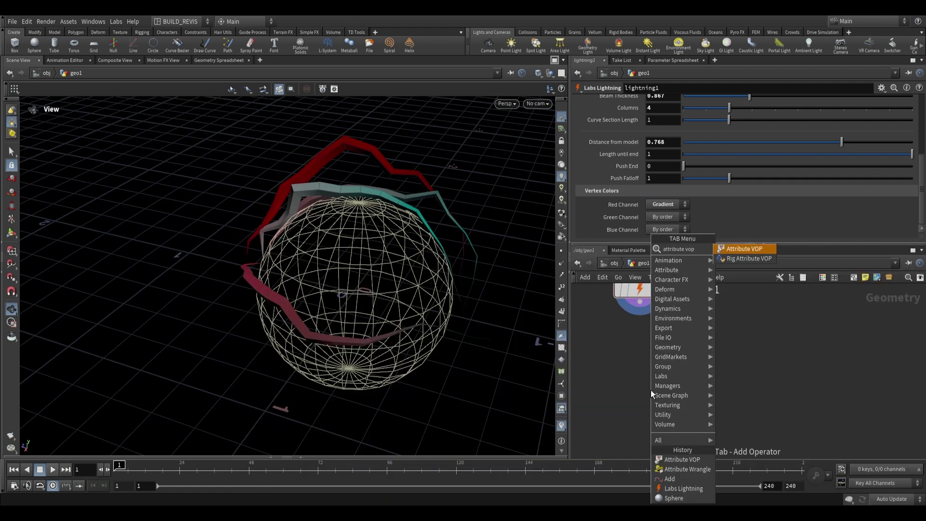
key(Return)
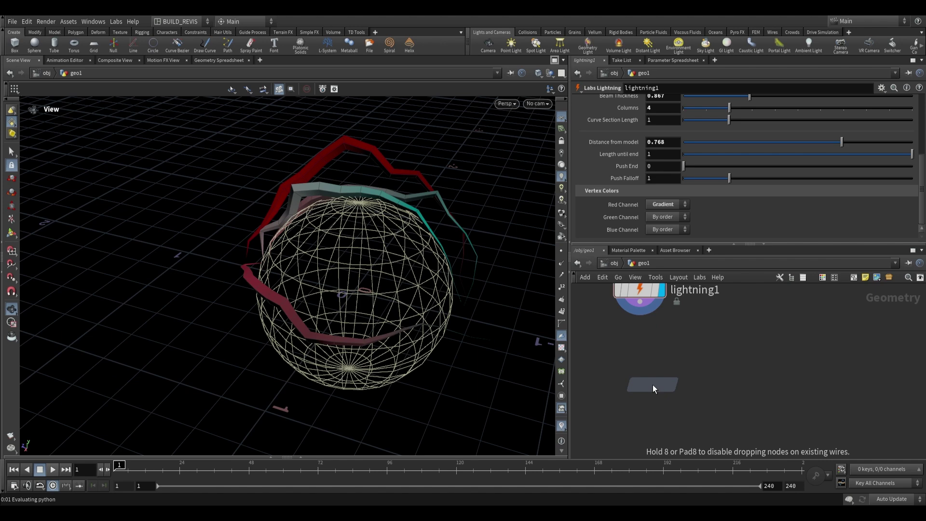
click(651, 388)
Inside the Attribute VOP, add a Vector to Float node fed by the Cd output of the global parameters.
double_click(651, 385)
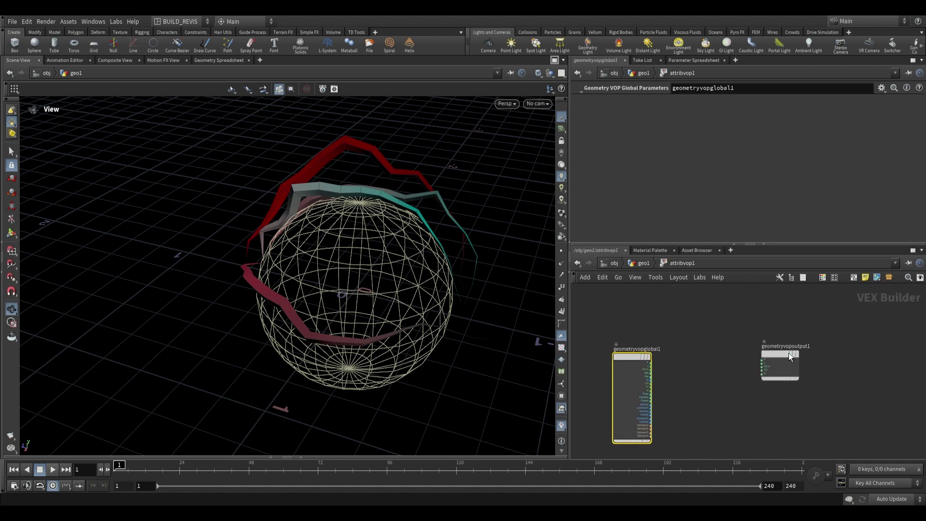
scroll(694, 356, up, 8)
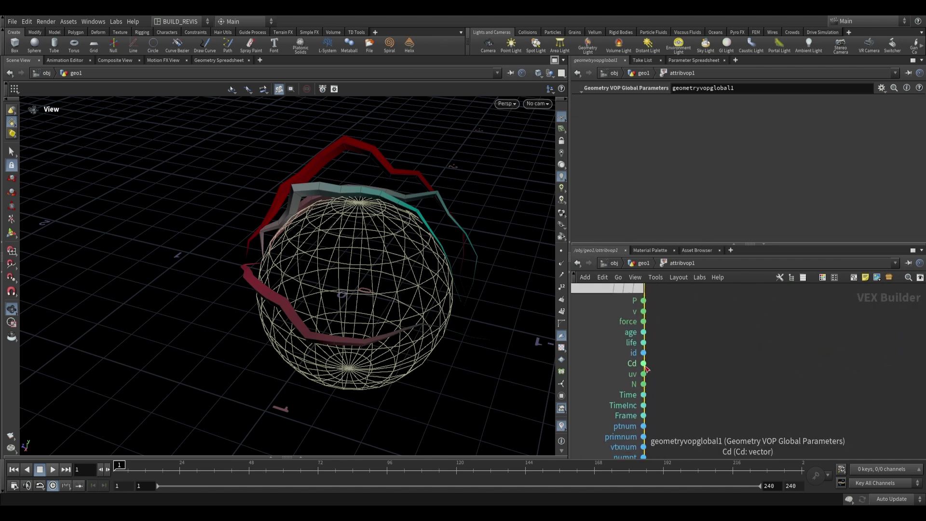
click(644, 364)
key(Tab)
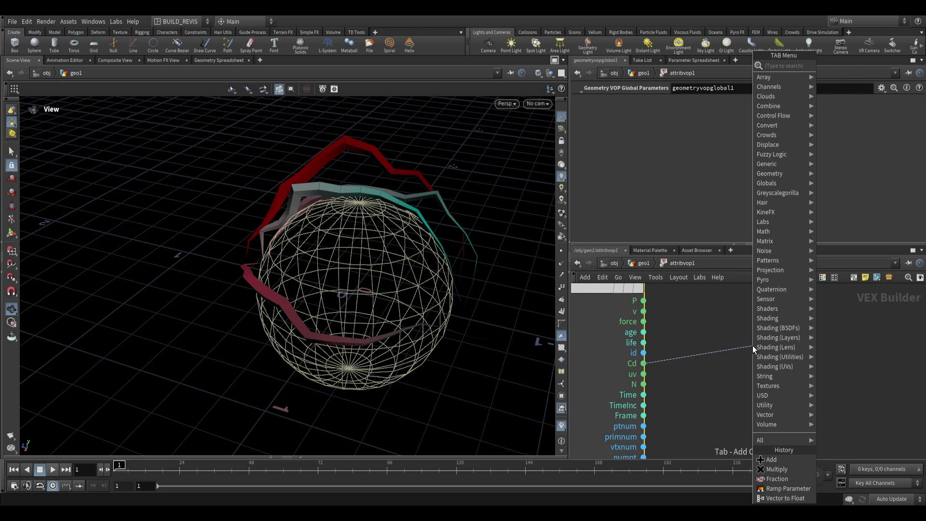
text(vtf)
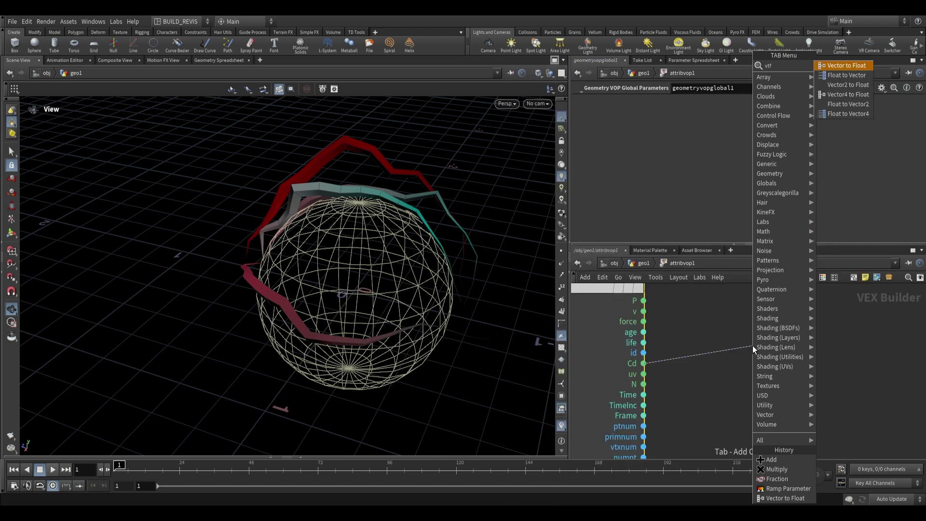
key(Return)
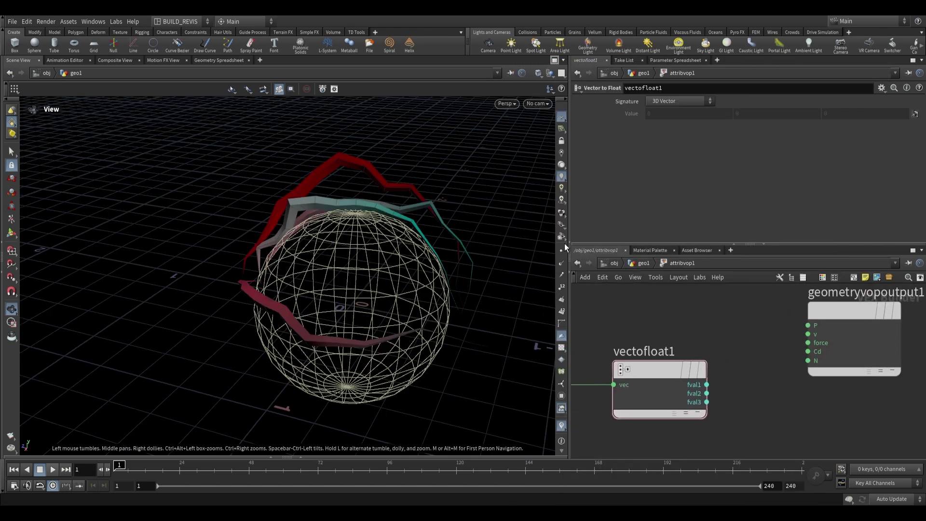
Return to the geometry network and set lightning1's Blue Channel under Vertex Colors to Random.
key(u)
middle_drag(676, 329, 678, 376)
click(649, 337)
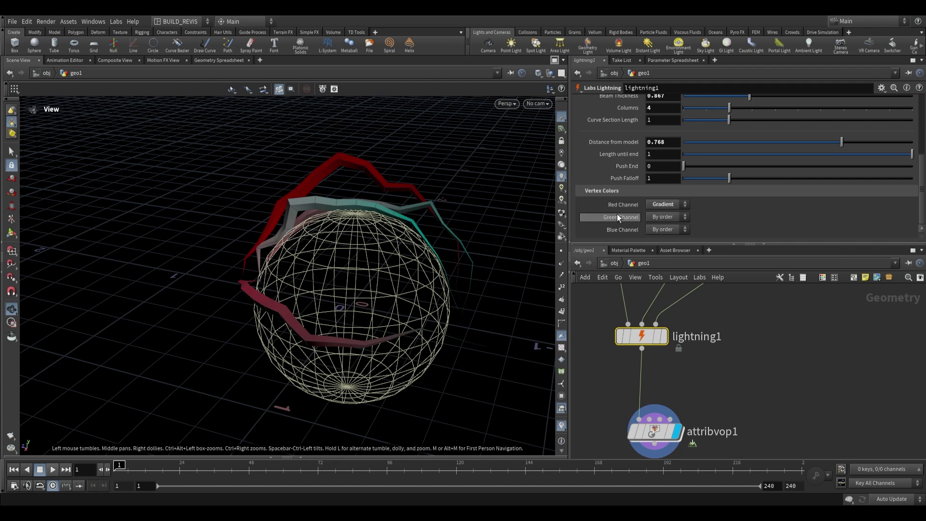
click(661, 259)
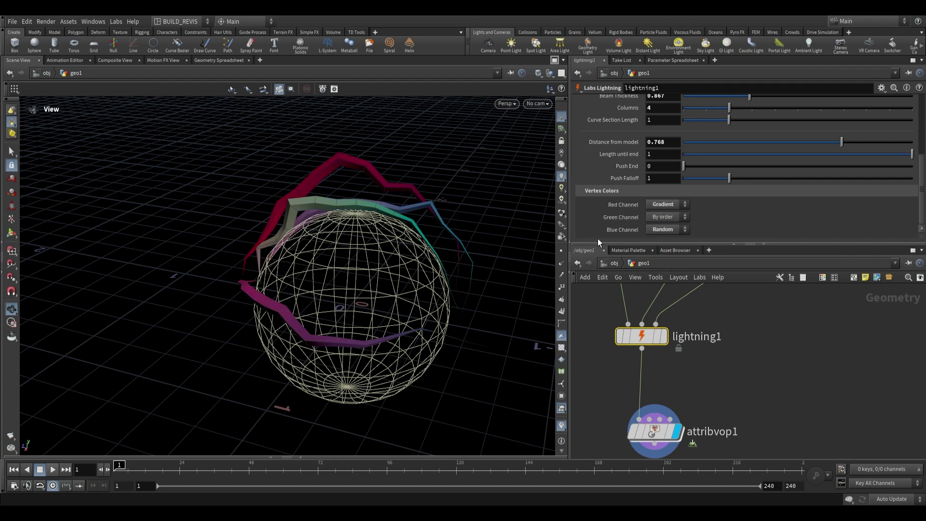
drag(383, 242, 403, 183)
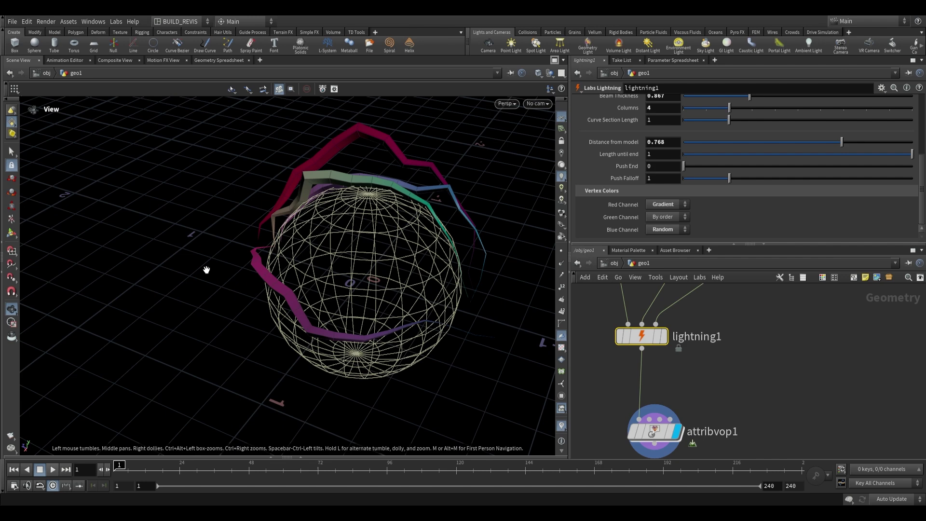
Inside the Attribute VOP, wire fval1, fval2 and fval3 one at a time into the output's Cd to inspect each color channel.
double_click(660, 430)
drag(685, 384, 786, 351)
drag(432, 241, 418, 204)
mouse_move(685, 393)
mouse_down()
mouse_move(787, 343)
mouse_move(786, 352)
mouse_up()
mouse_move(240, 213)
mouse_down()
mouse_move(440, 242)
mouse_move(289, 217)
mouse_up()
mouse_move(685, 401)
mouse_down()
mouse_move(789, 360)
mouse_move(786, 352)
mouse_up()
mouse_move(357, 198)
mouse_down()
mouse_move(291, 246)
mouse_move(324, 154)
mouse_up()
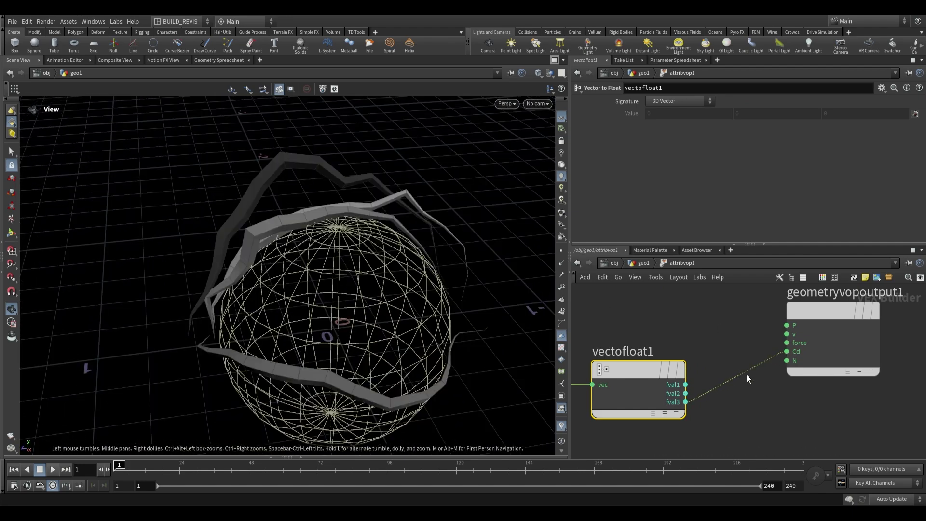
Add a Ramp Parameter node, feed it with vectofloat1's fval1 and wire its ramp output into the output's Cd.
scroll(768, 367, down, 3)
scroll(767, 367, up, 1)
key(Tab)
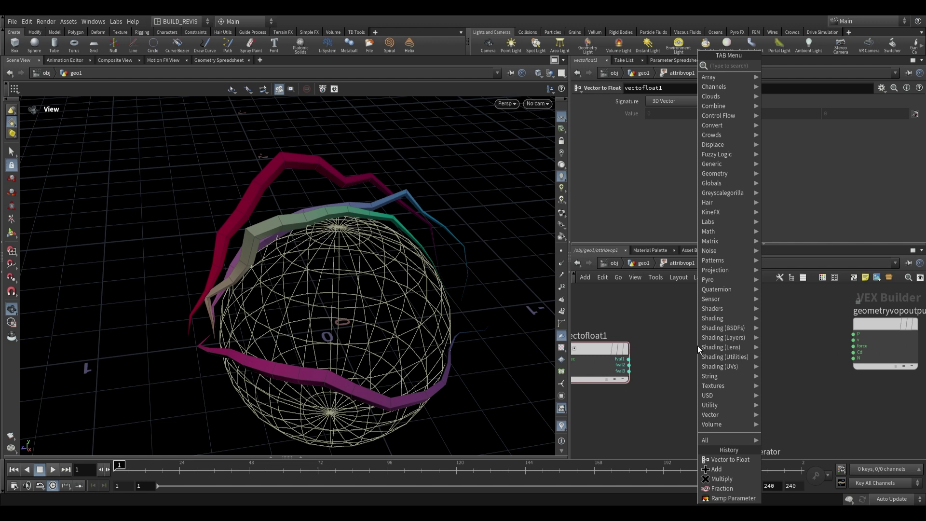
text(ramp)
click(825, 84)
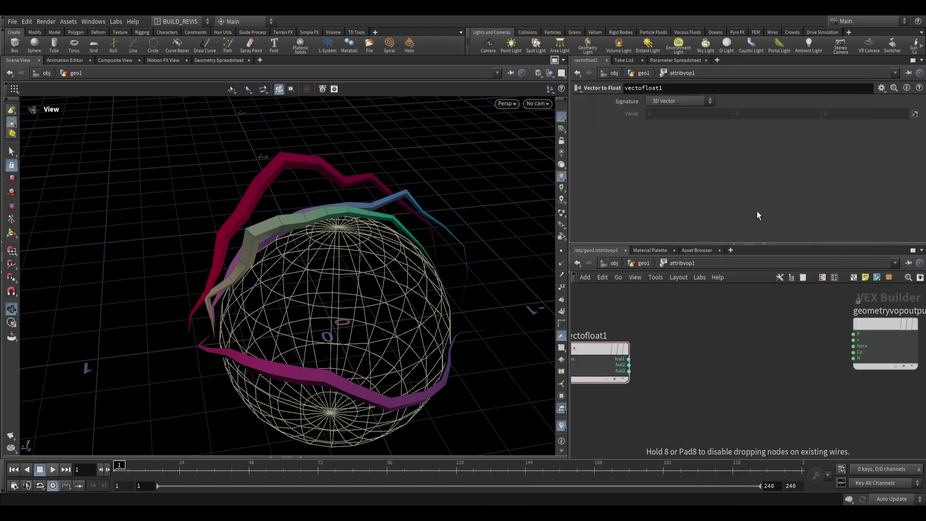
click(733, 350)
drag(615, 354, 701, 338)
middle_drag(641, 360, 666, 354)
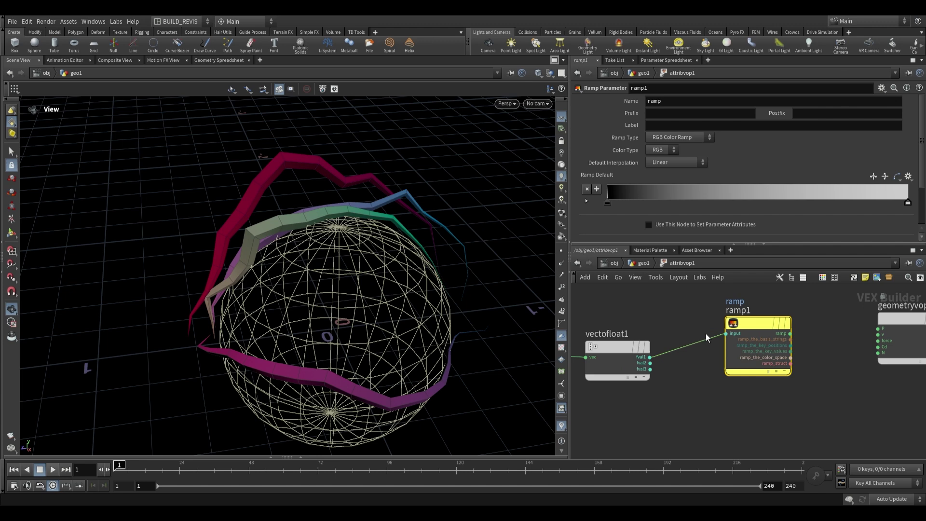
drag(696, 333, 803, 351)
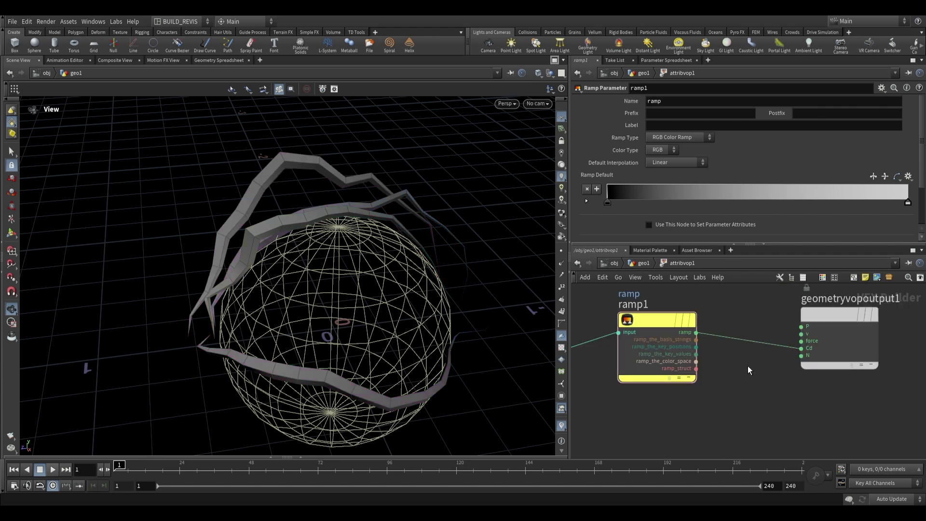
Return to the geometry network and try sliding the black point of attribvop1's ramp.
scroll(747, 366, down, 3)
key(u)
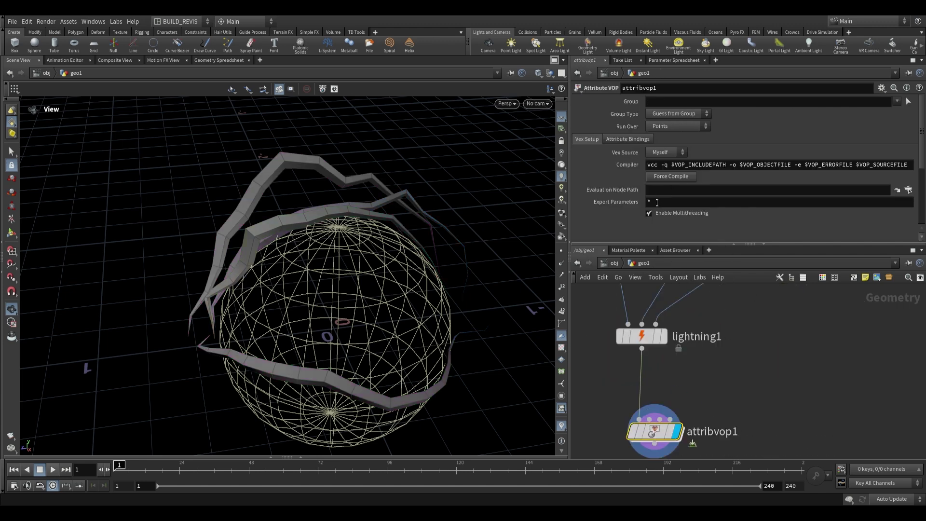
scroll(621, 205, down, 4)
drag(607, 184, 570, 177)
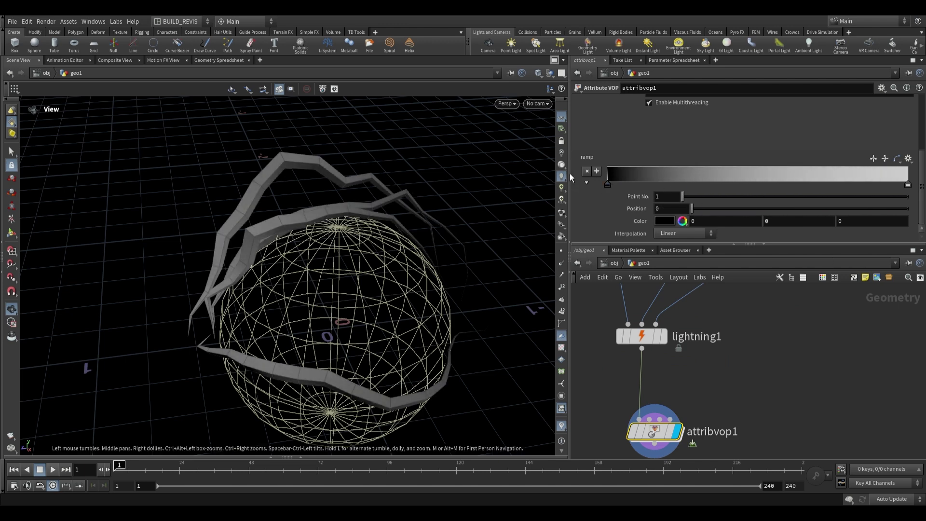
Inside attribvop1, insert an Add node between vectofloat1 and ramp1 and wire the global Time output into its second input.
double_click(654, 431)
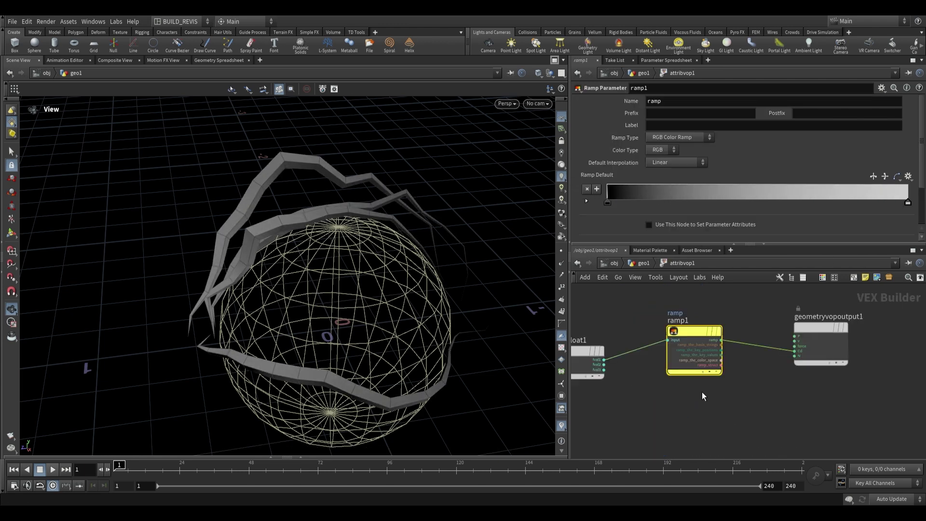
scroll(693, 377, up, 2)
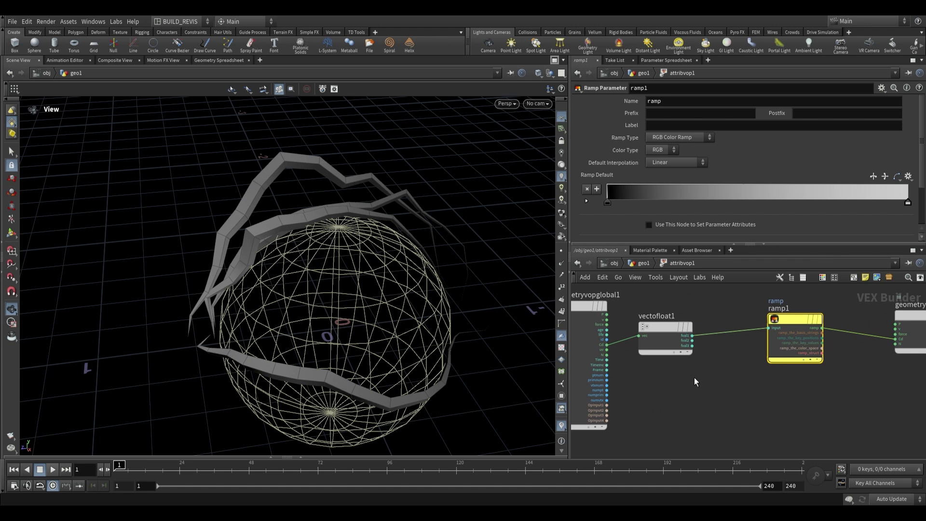
key(Tab)
text(add)
click(776, 65)
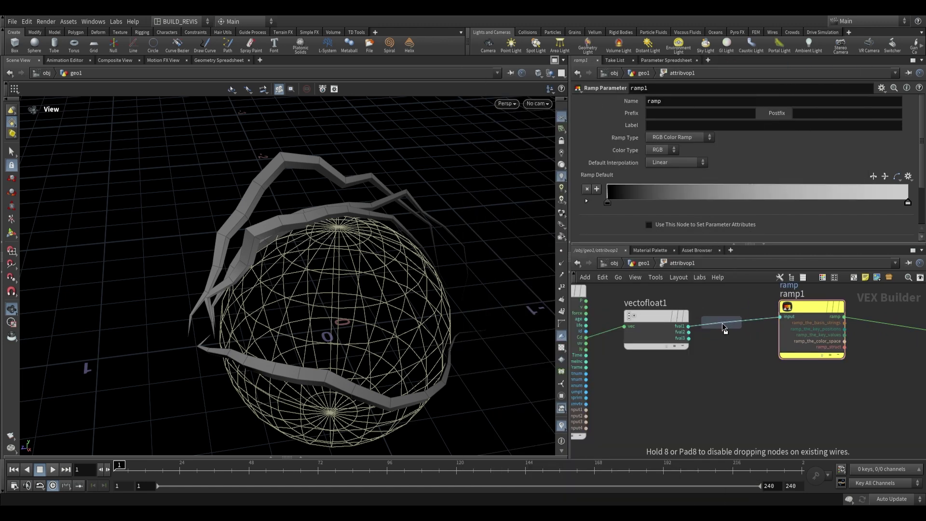
click(726, 318)
drag(585, 356, 745, 338)
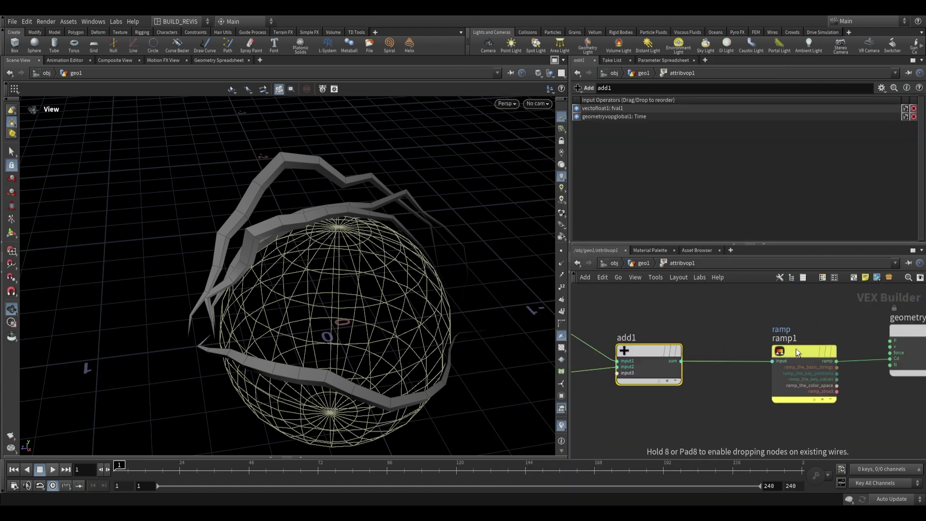
Insert a Fraction node on the wire between add1 and ramp1.
key(Tab)
text(fra)
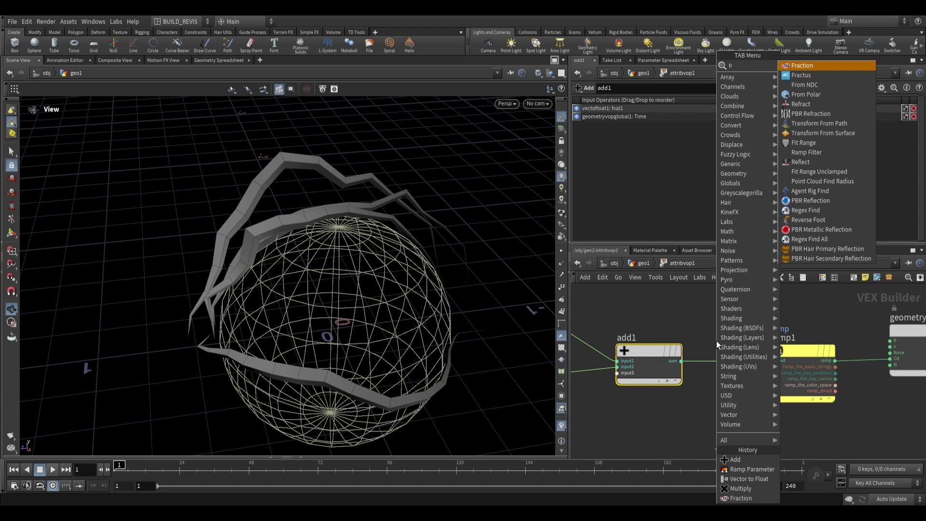
click(799, 69)
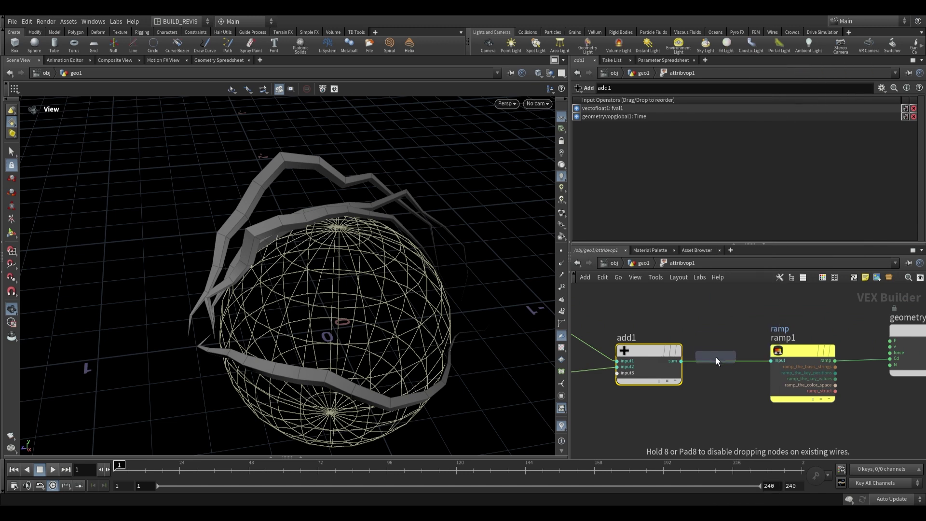
click(715, 357)
scroll(723, 343, down, 2)
middle_drag(700, 334, 738, 335)
drag(818, 358, 810, 353)
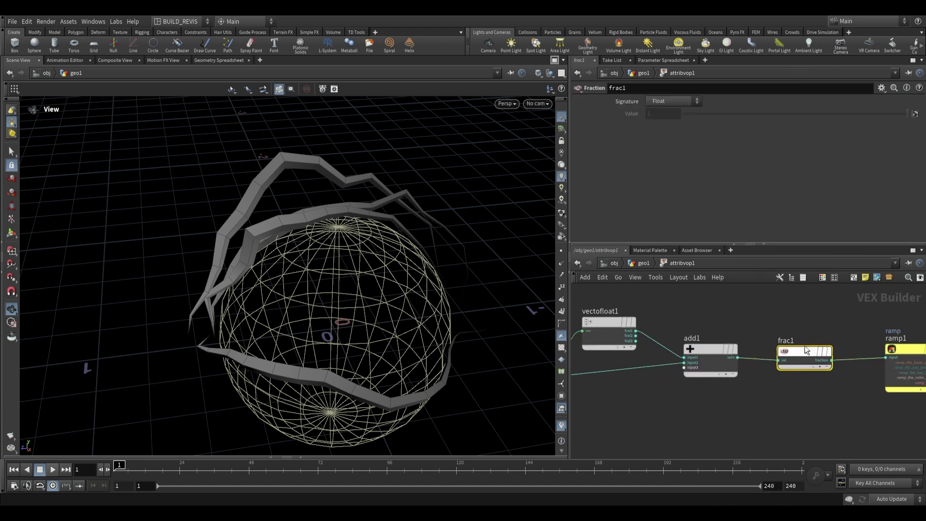
Review the node chain from vectofloat1 through add1 and frac1 to ramp1, along with the arcs around the sphere.
middle_drag(750, 354, 683, 360)
scroll(682, 360, up, 2)
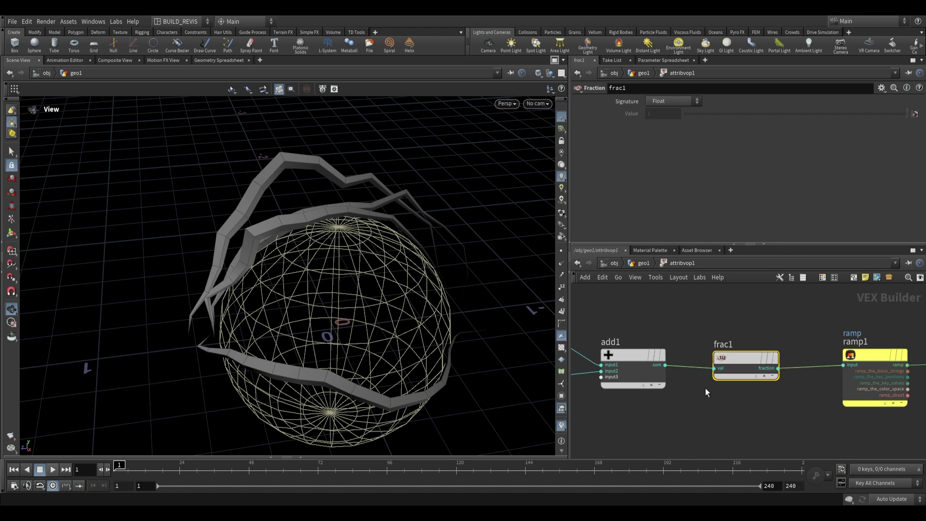
middle_drag(701, 360, 785, 408)
scroll(742, 325, down, 1)
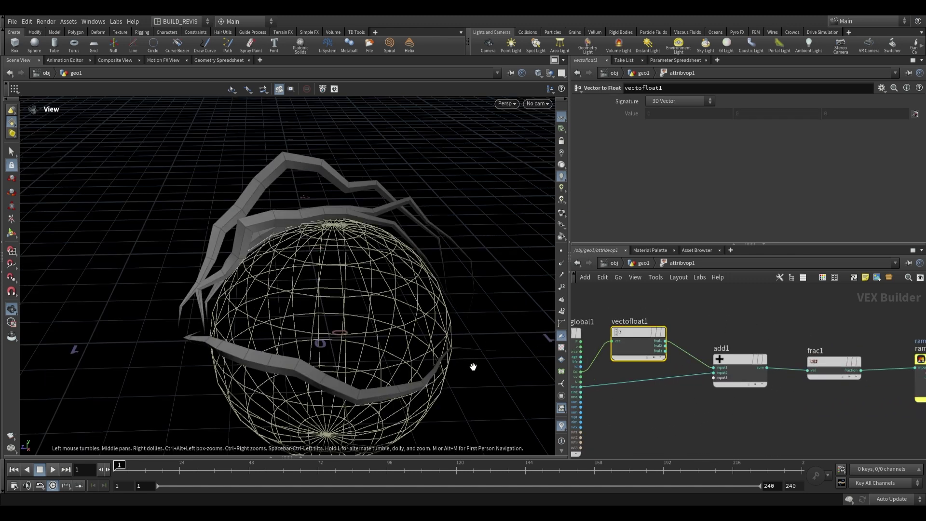
drag(473, 366, 458, 340)
middle_drag(578, 391, 583, 387)
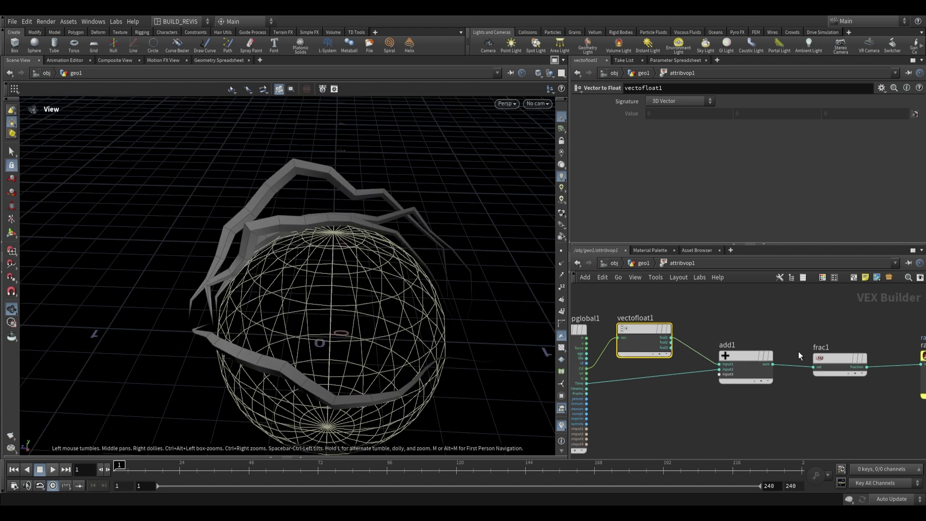
middle_drag(787, 322, 765, 326)
scroll(815, 365, up, 1)
middle_drag(800, 395, 758, 403)
drag(805, 414, 728, 374)
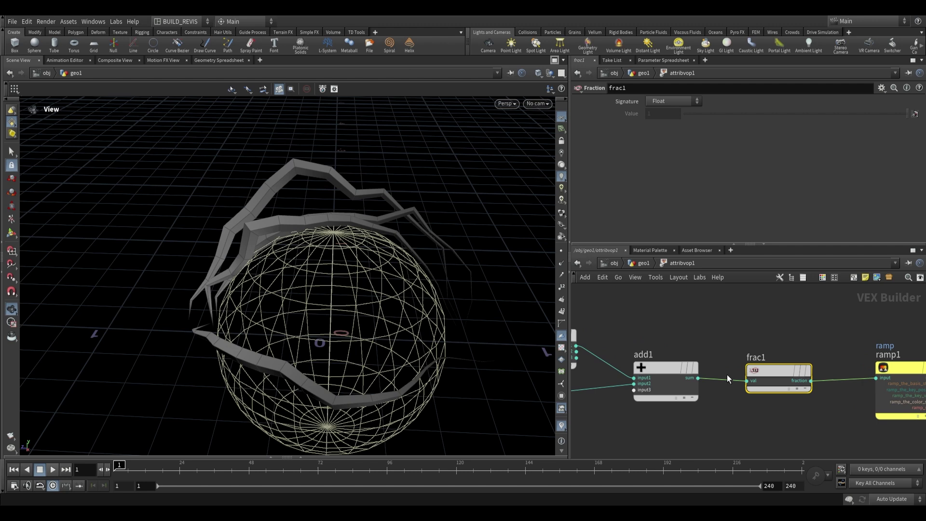
middle_drag(817, 340, 597, 330)
Play the animation in the geometry network and tighten attribvop1's ramp, placing the black point at about 0.66 just before the white point.
click(642, 263)
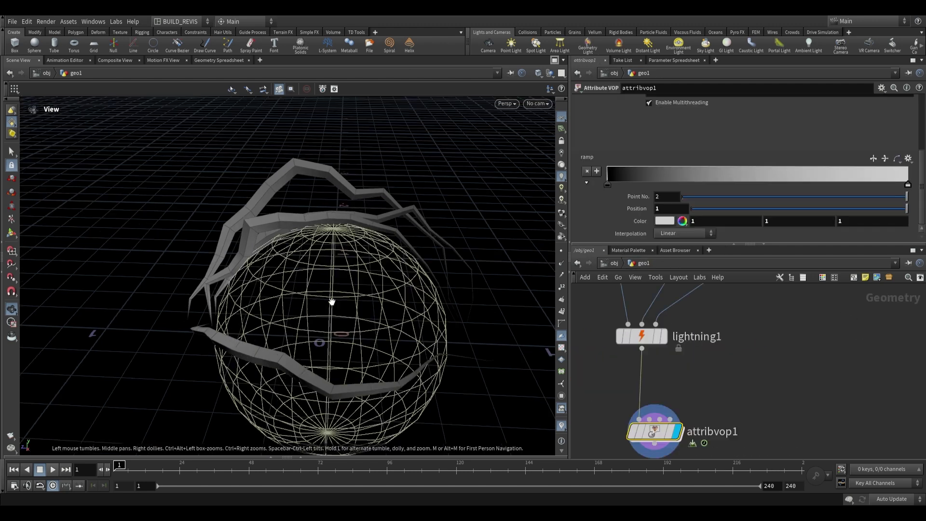
click(52, 470)
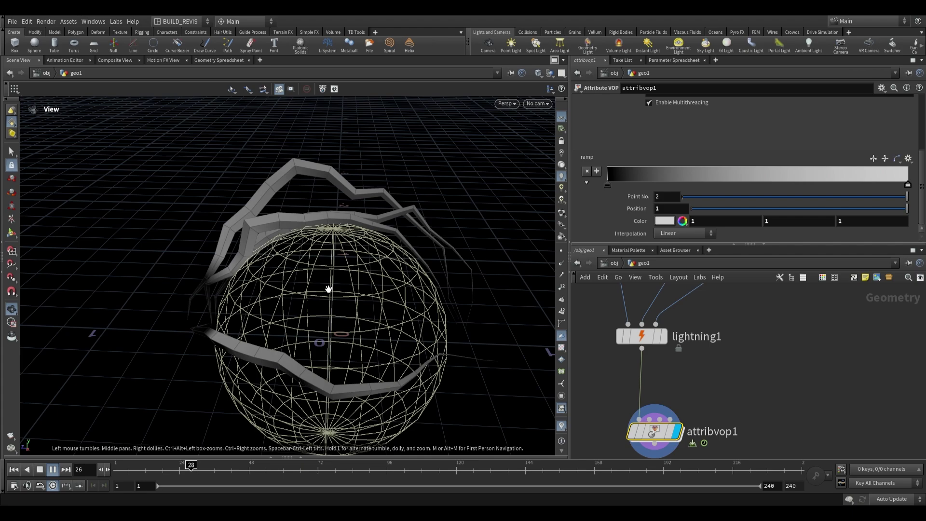
drag(607, 184, 766, 188)
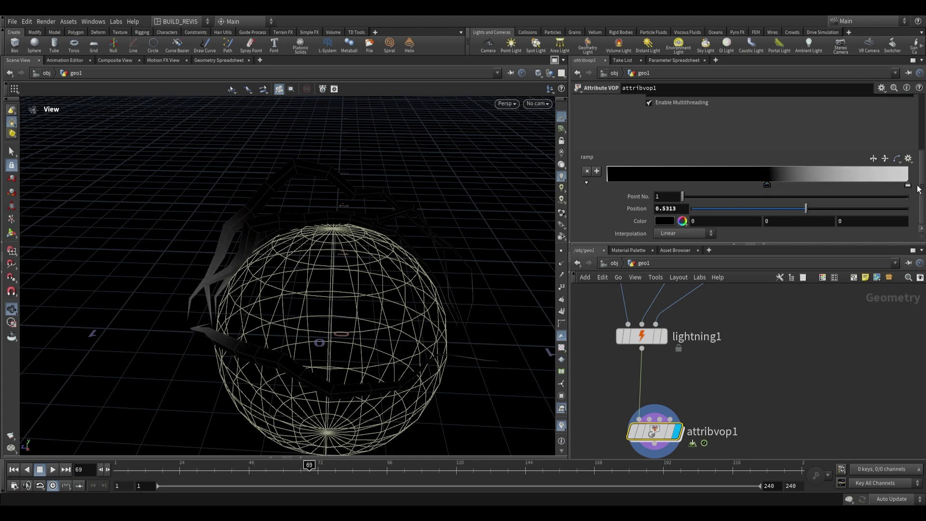
drag(907, 185, 806, 188)
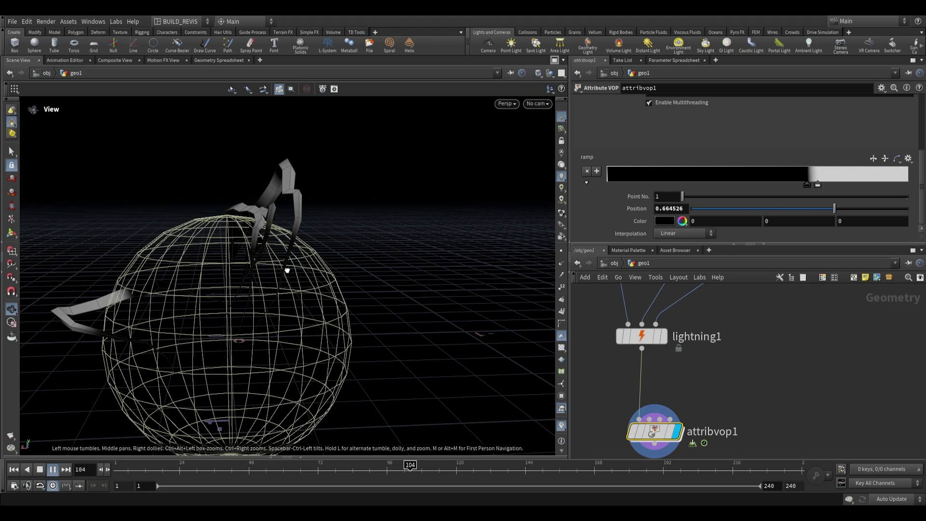
drag(287, 270, 308, 310)
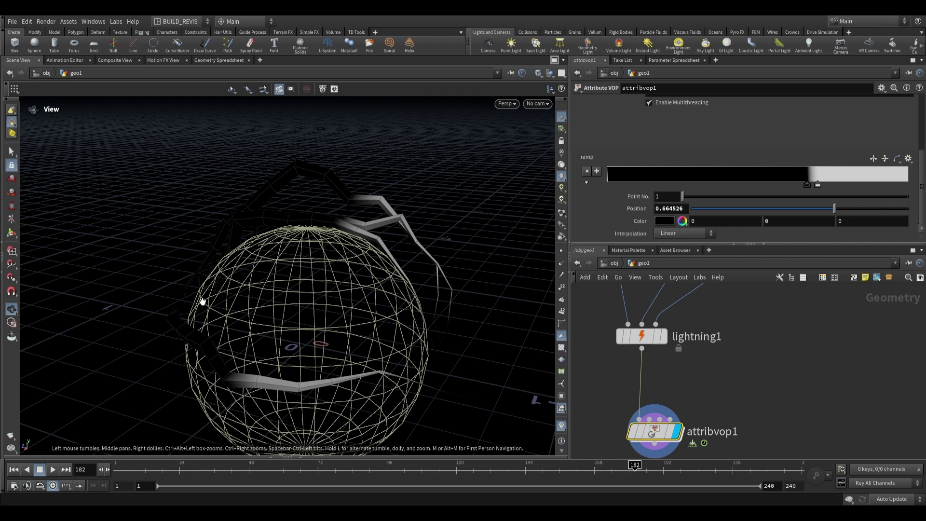
drag(150, 317, 277, 319)
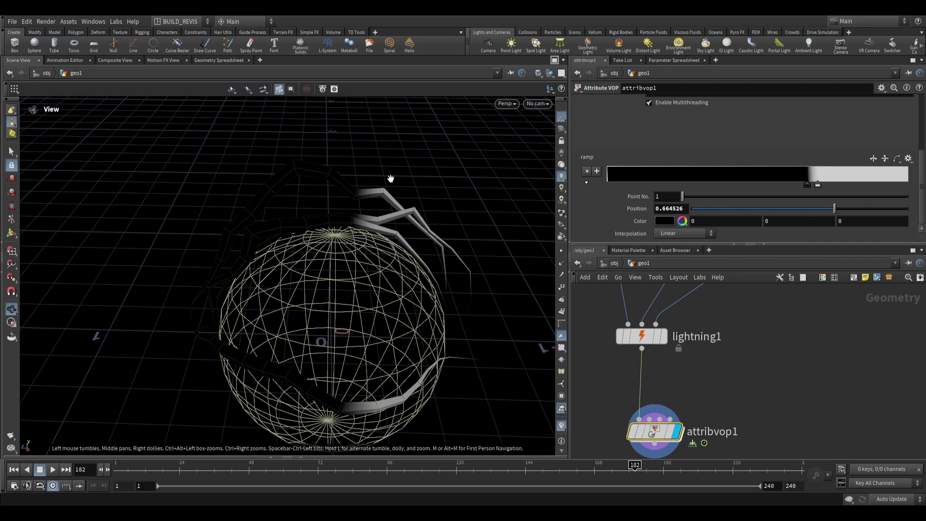
Inside attribvop1, wire vectofloat1's fval3 into the third input of add1.
double_click(655, 433)
middle_drag(609, 421, 783, 399)
middle_drag(647, 416, 798, 426)
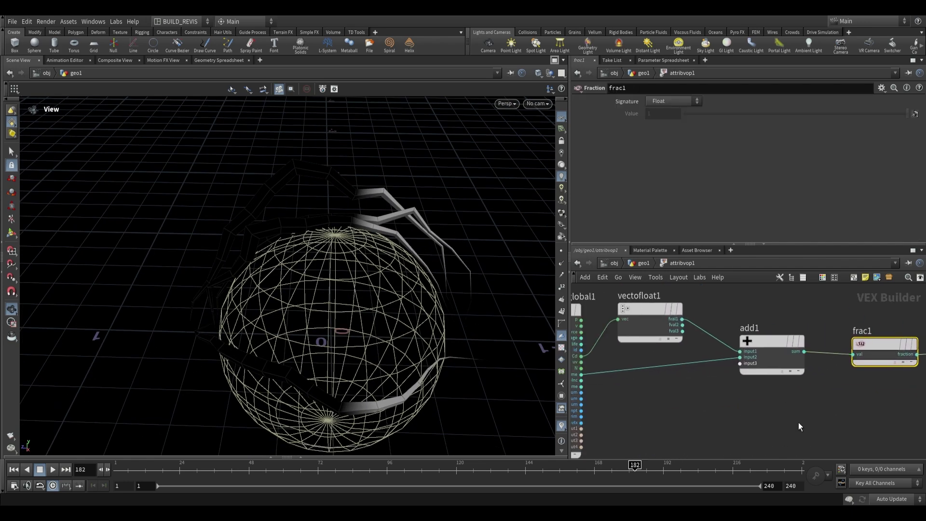
middle_drag(709, 400, 706, 419)
scroll(706, 420, up, 1)
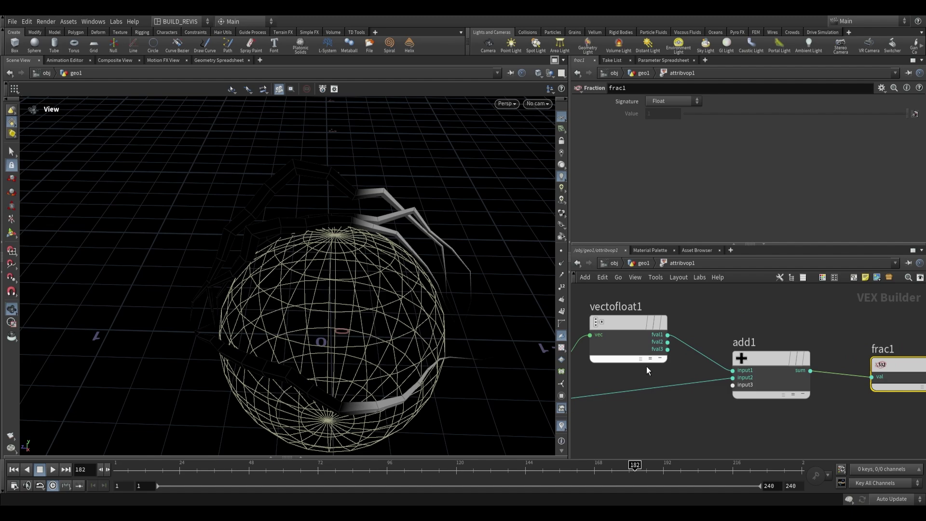
middle_drag(646, 366, 607, 358)
click(629, 343)
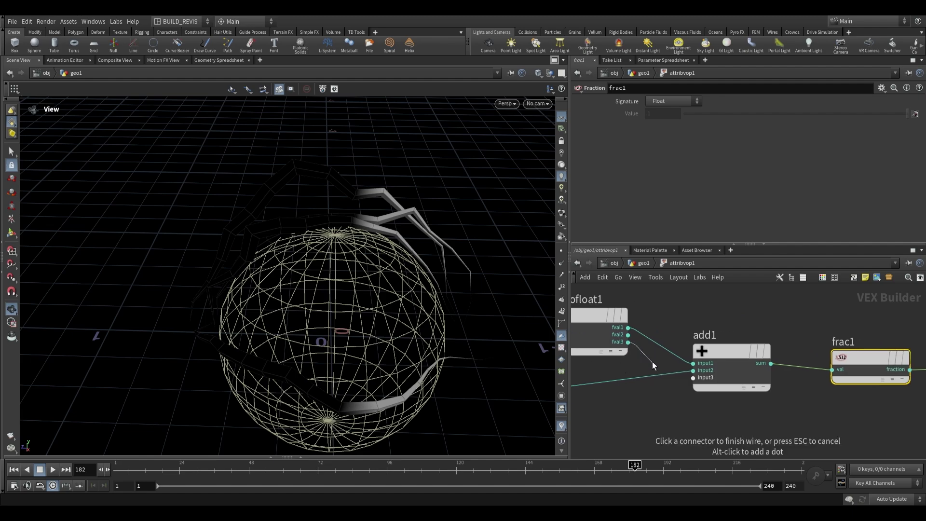
click(696, 382)
middle_drag(662, 384, 609, 367)
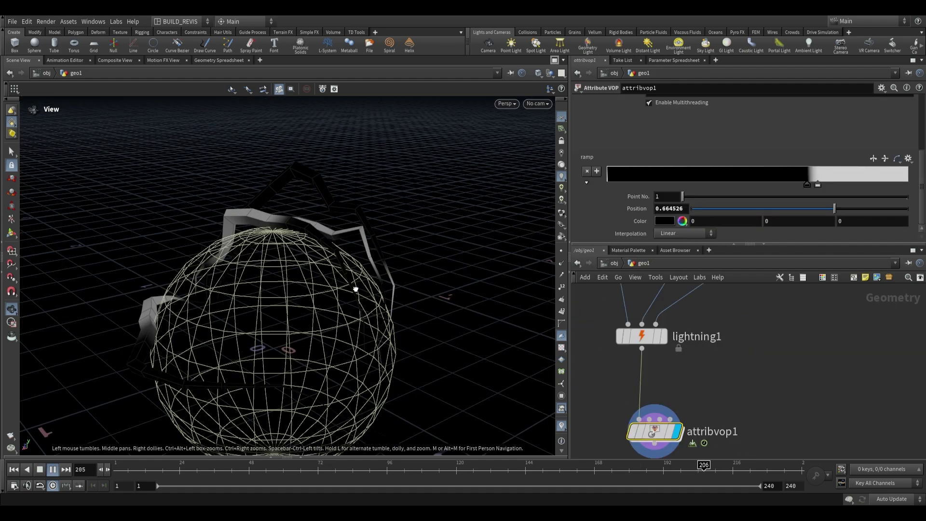
Check the animated arcs and set attribvop1's ramp points to about 0.87 for white and 0.84 for black.
drag(356, 289, 461, 356)
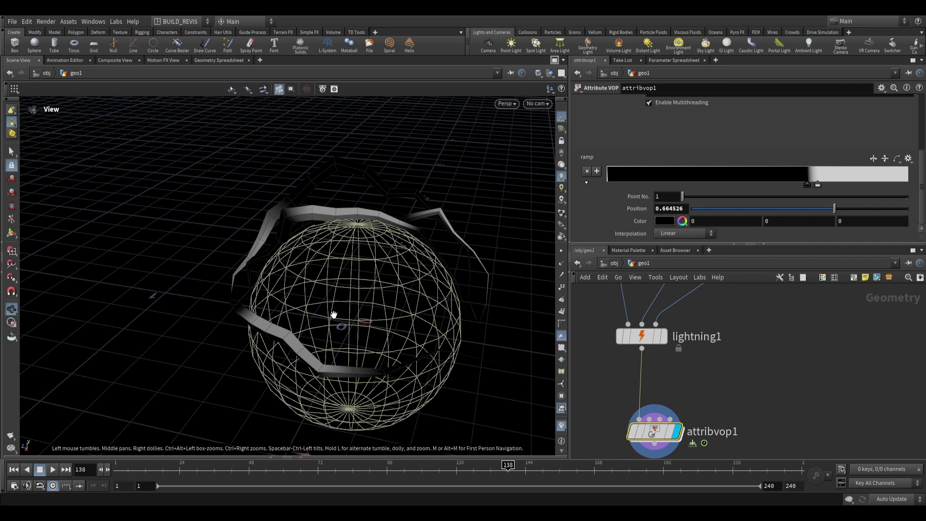
drag(333, 313, 322, 174)
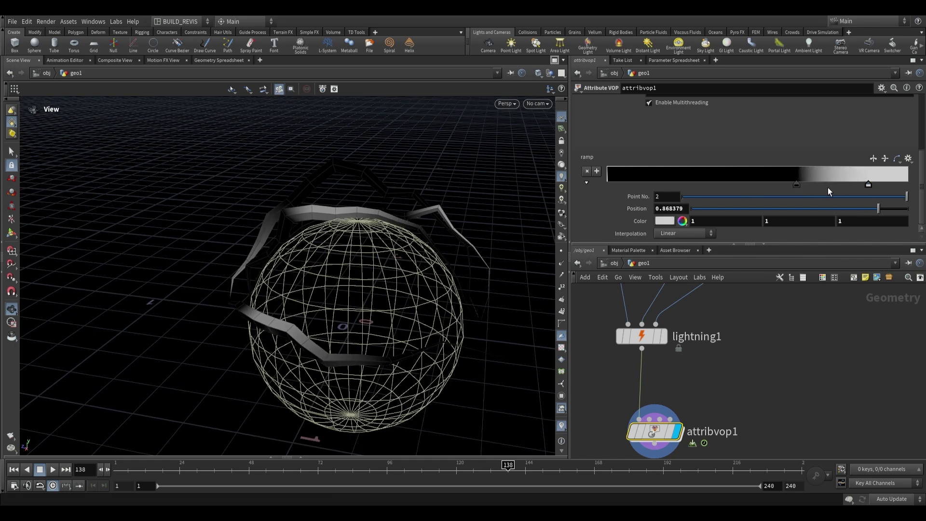
drag(796, 184, 860, 187)
drag(357, 244, 358, 301)
scroll(673, 349, up, 1)
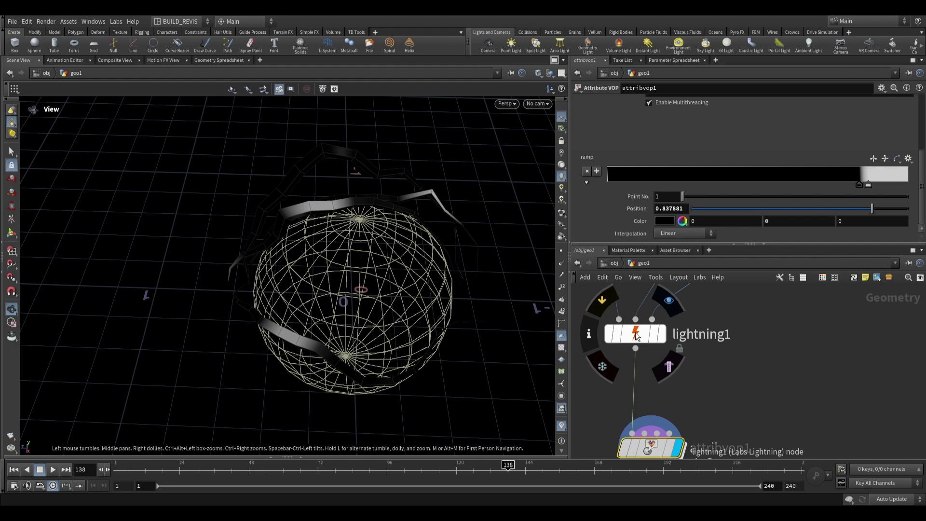
Select the lightning1 node and inspect the animated arcs around the sphere from different angles.
click(636, 336)
mouse_move(338, 241)
mouse_down()
mouse_move(422, 201)
mouse_move(341, 233)
mouse_up()
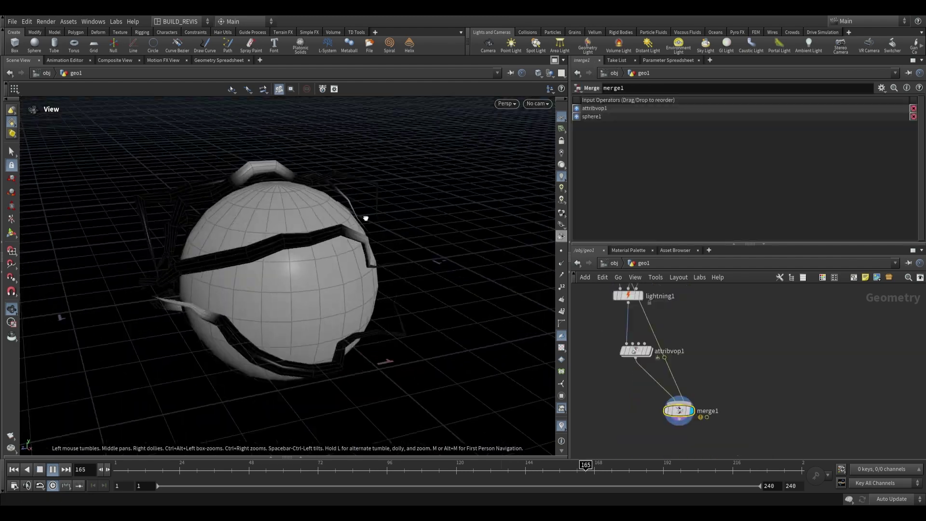
drag(365, 219, 158, 205)
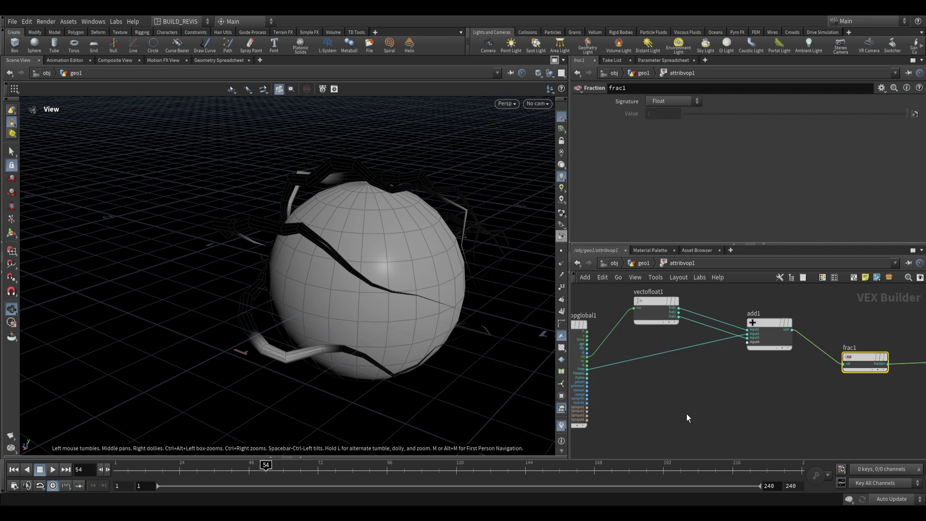
Insert a Multiply node on the wire carrying Time from geometryvopglobal1 into add1, and place it below vectofloat1.
scroll(653, 385, up, 4)
scroll(641, 386, down, 2)
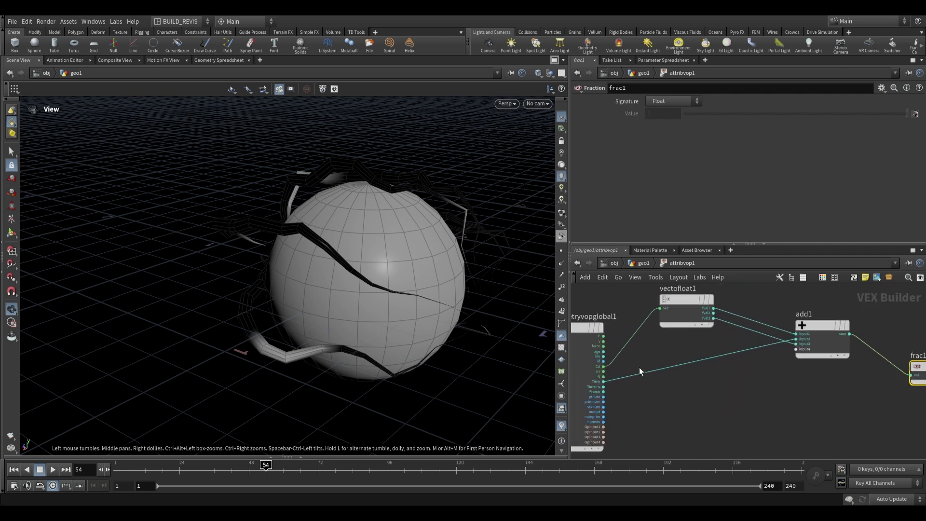
scroll(618, 398, up, 1)
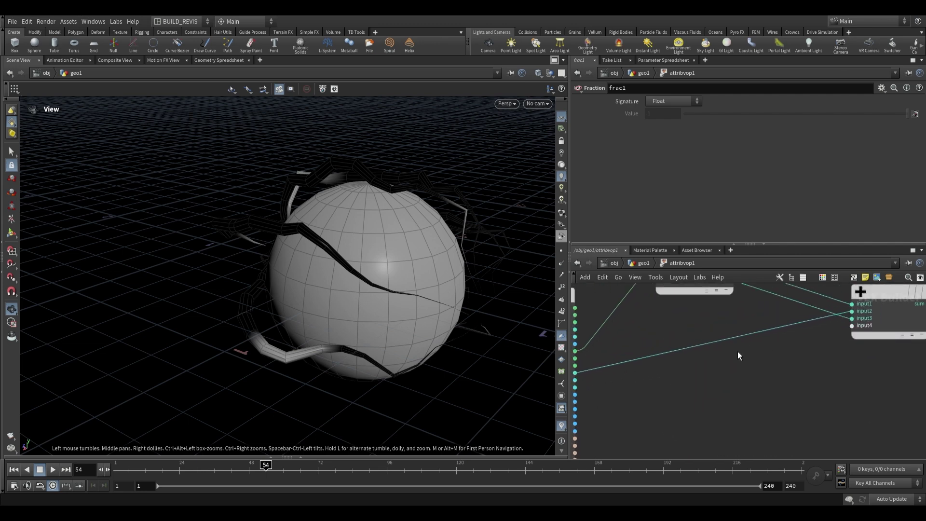
scroll(728, 397, up, 1)
key(Tab)
text(mult)
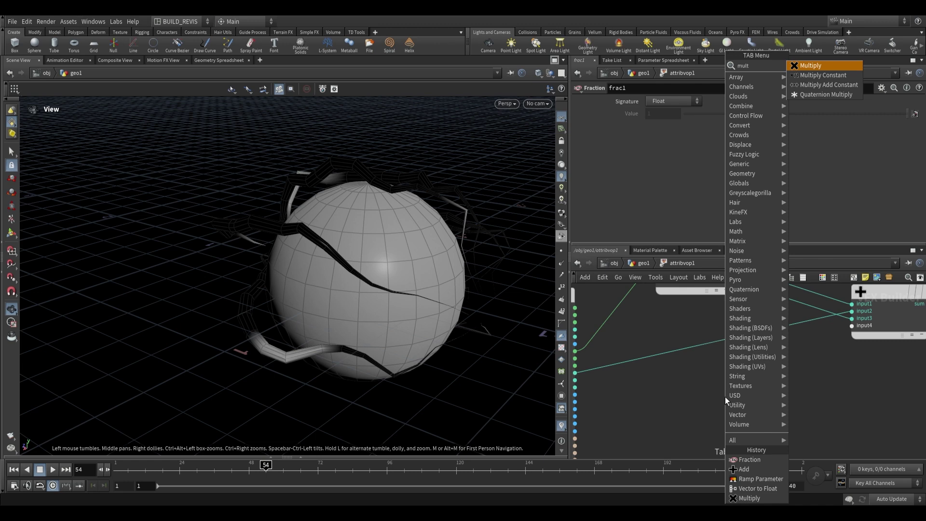
click(817, 69)
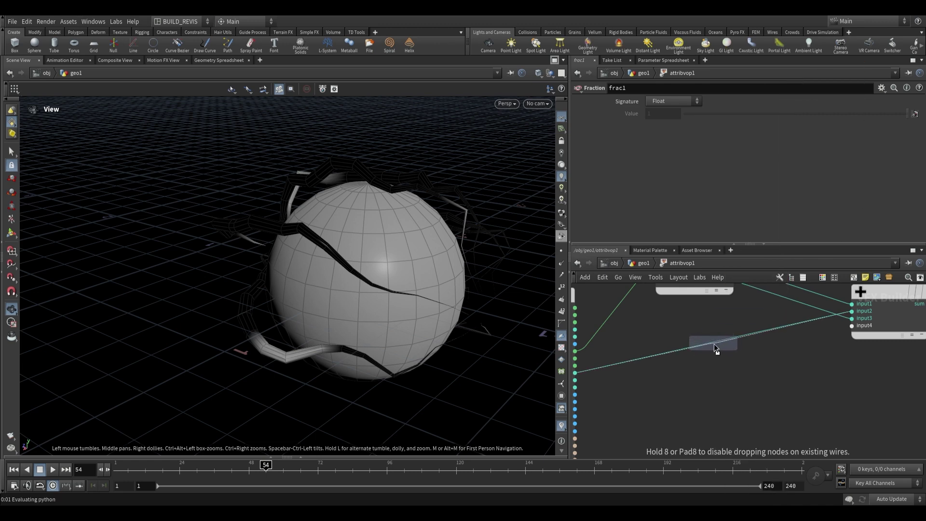
click(714, 343)
middle_drag(718, 410, 702, 411)
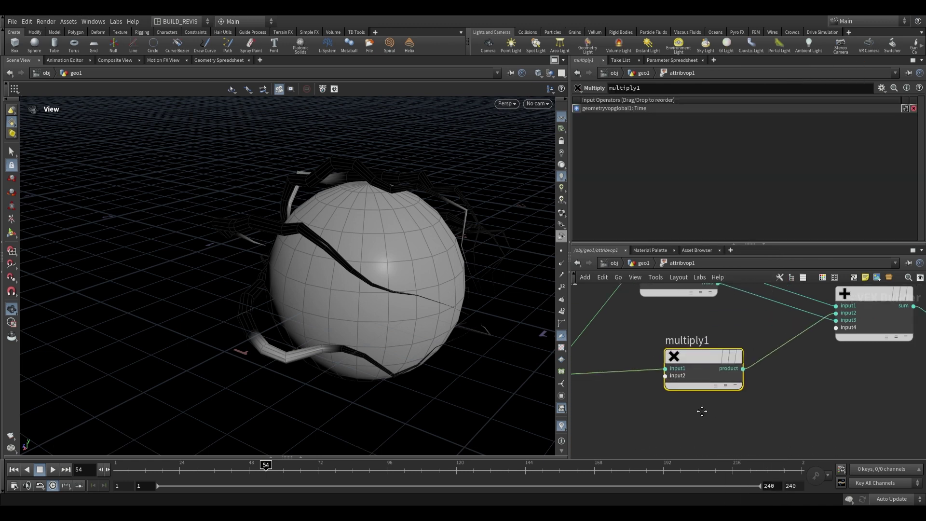
scroll(702, 411, down, 1)
drag(704, 369, 735, 370)
middle_drag(646, 384, 709, 391)
middle_drag(794, 295, 737, 333)
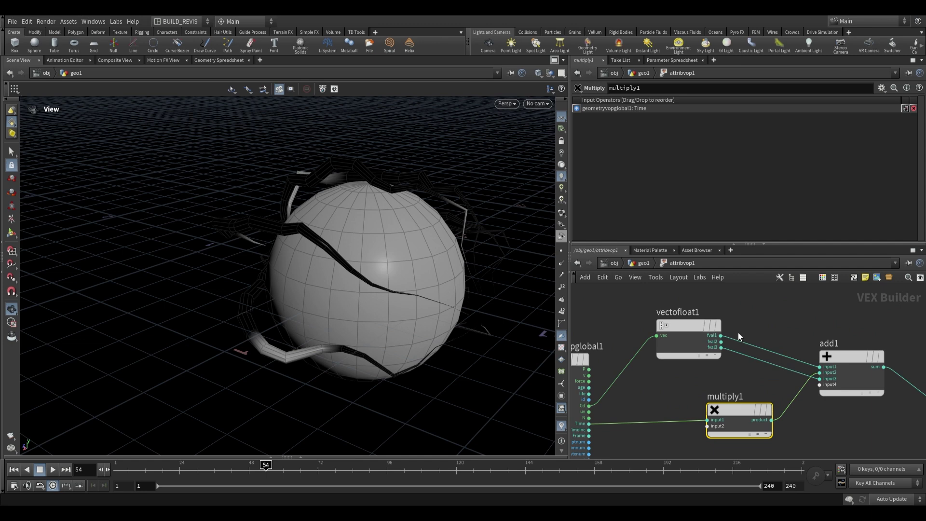
Add a Random node driven by a vectofloat1 output and wire its rand output into multiply1's second input.
middle_drag(672, 354, 686, 414)
key(Tab)
text(random)
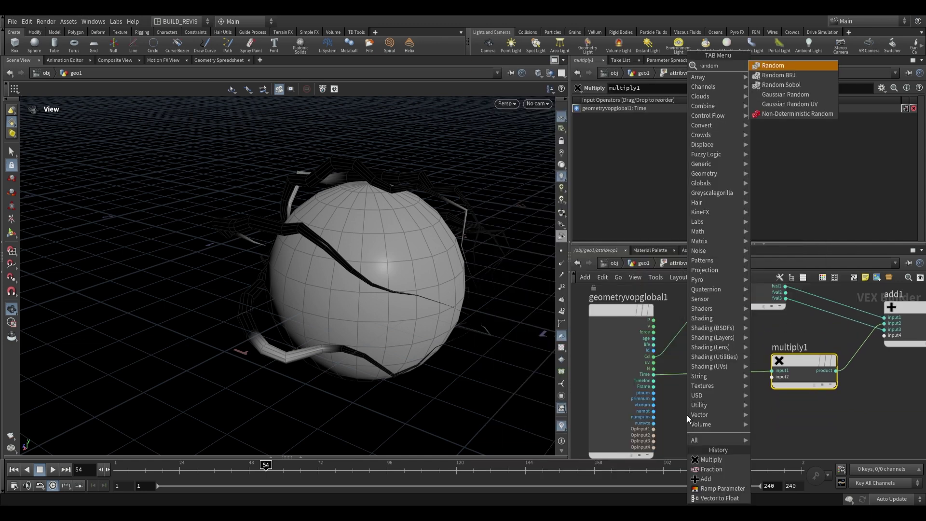
key(Return)
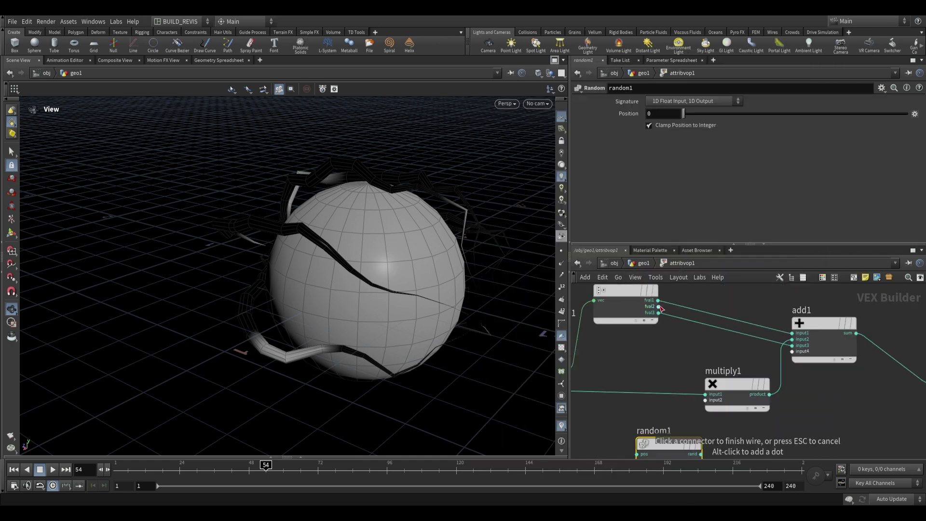
middle_drag(640, 429, 651, 392)
click(647, 416)
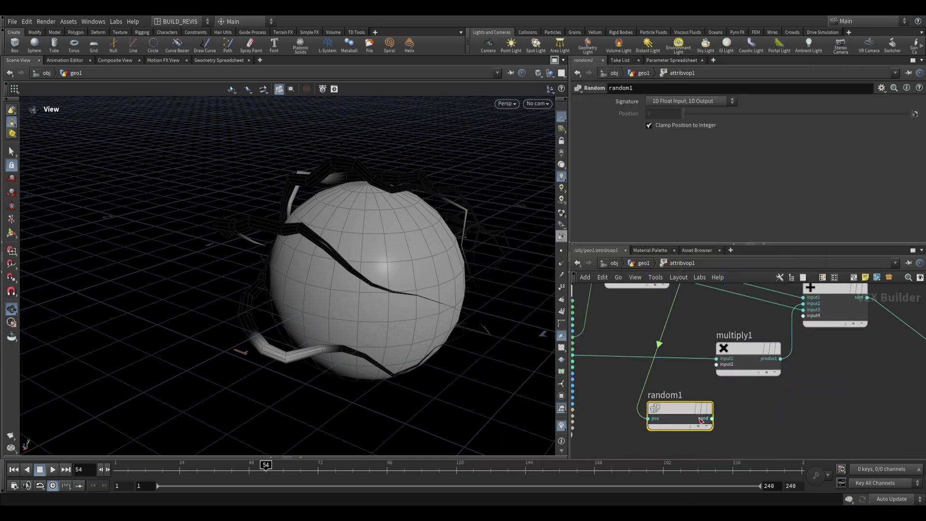
drag(681, 410, 723, 380)
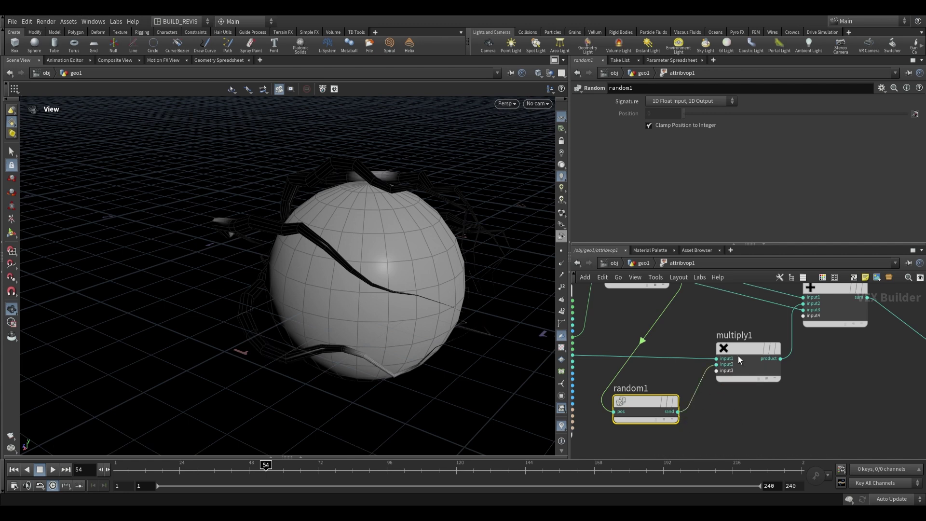
scroll(724, 414, down, 2)
middle_drag(727, 418, 765, 400)
drag(697, 394, 663, 388)
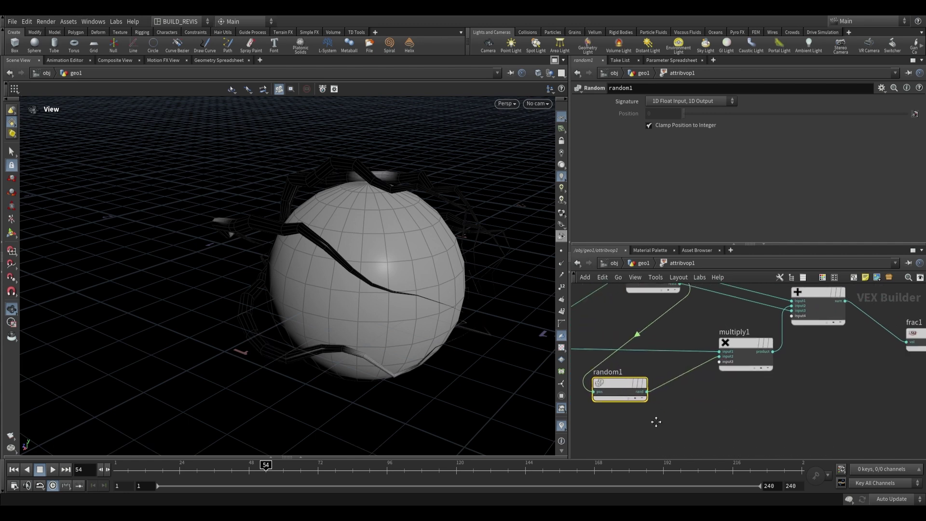
Insert a Fit Range node between random1 and multiply1, with Destination Min 1 and Destination Max 5.
scroll(575, 418, up, 2)
scroll(670, 393, down, 1)
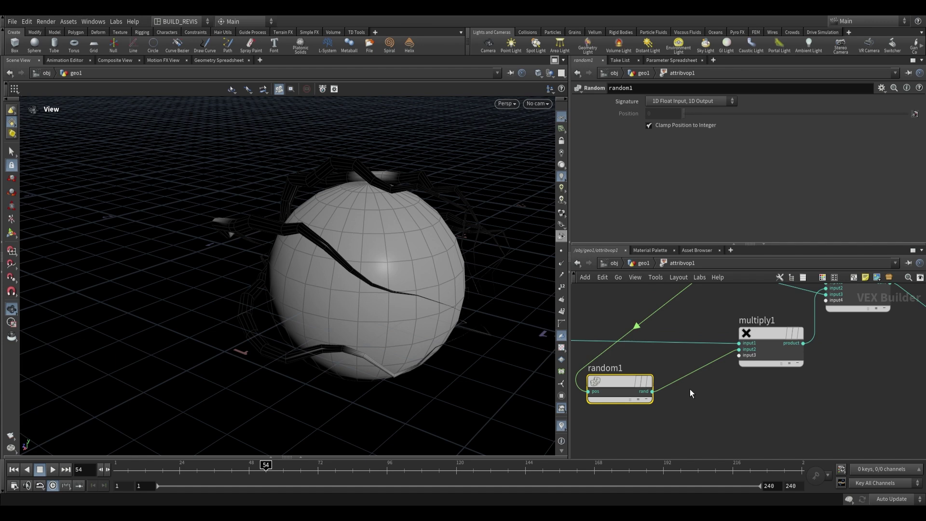
key(Tab)
text(fit)
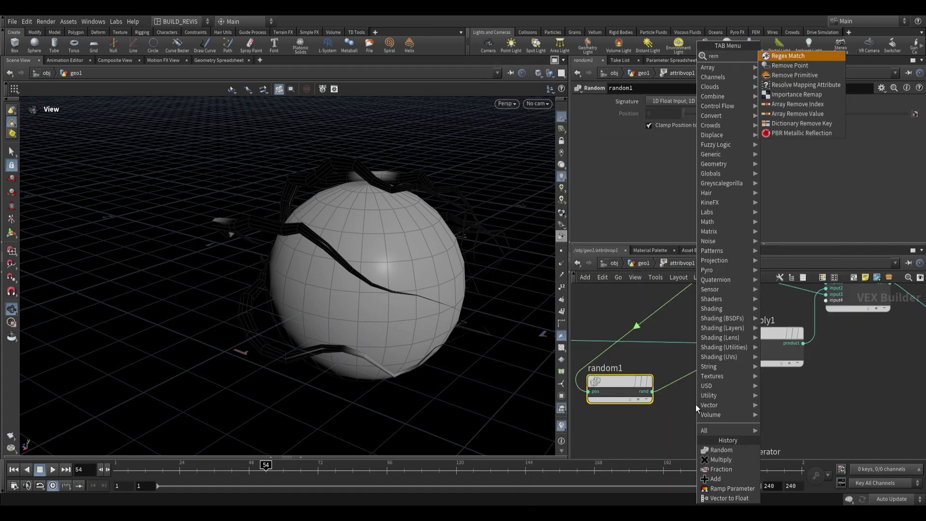
key(Return)
click(708, 383)
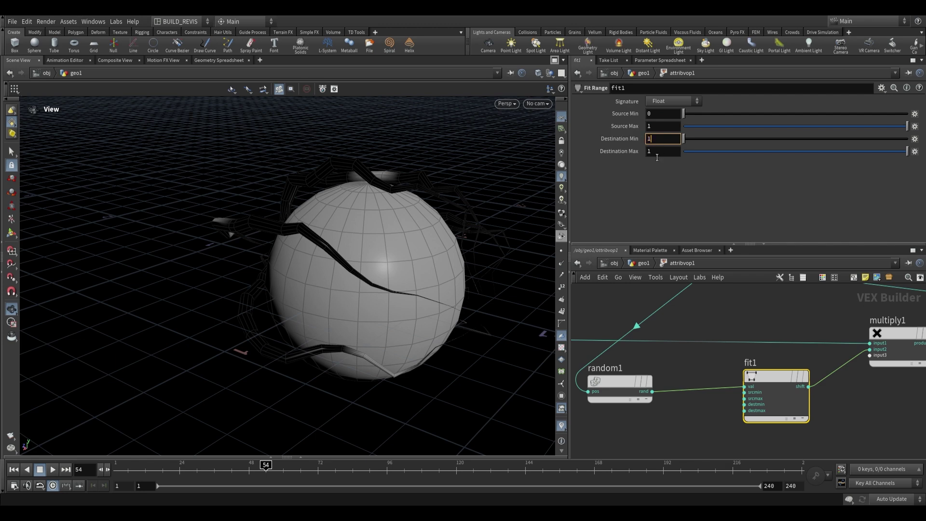
text(1)
key(Return)
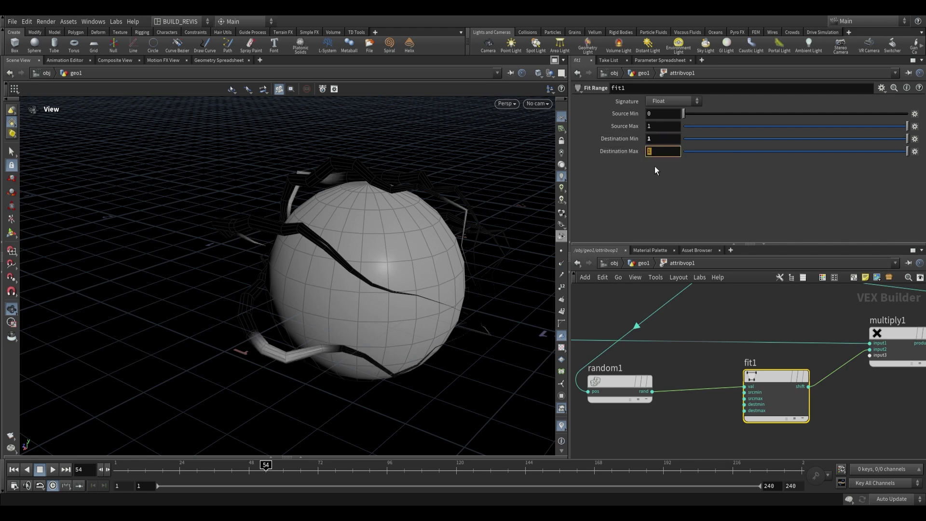
text(5)
key(Return)
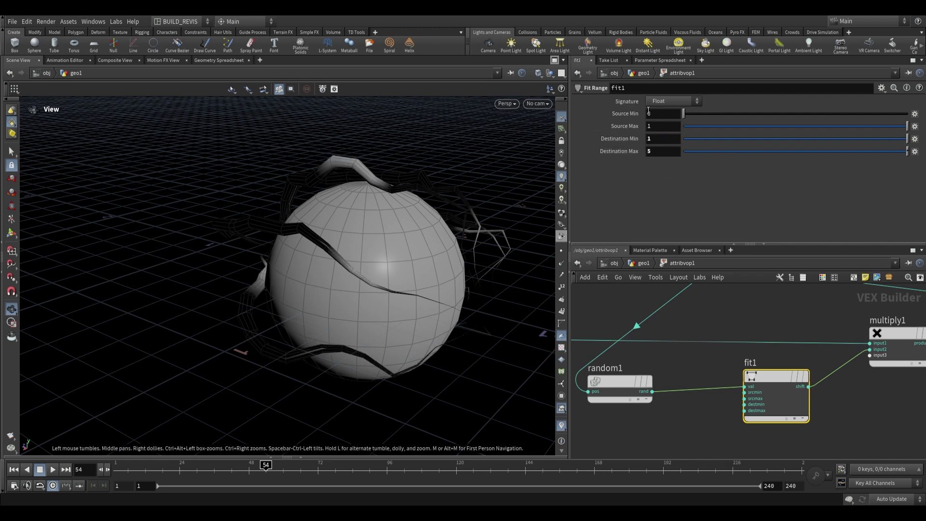
Return to the geo1 network, play the animation and examine how the pulse speeds vary between the arcs.
click(643, 73)
click(52, 469)
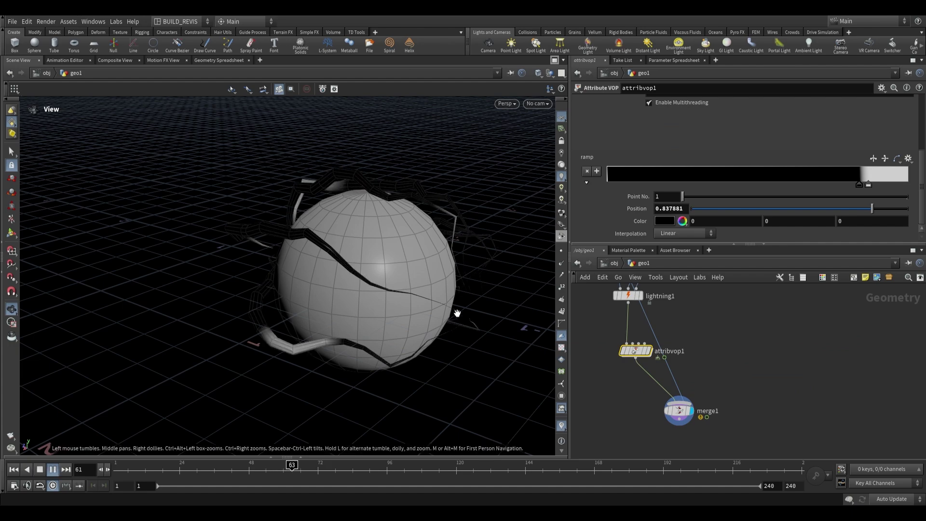
drag(454, 310, 403, 237)
click(332, 469)
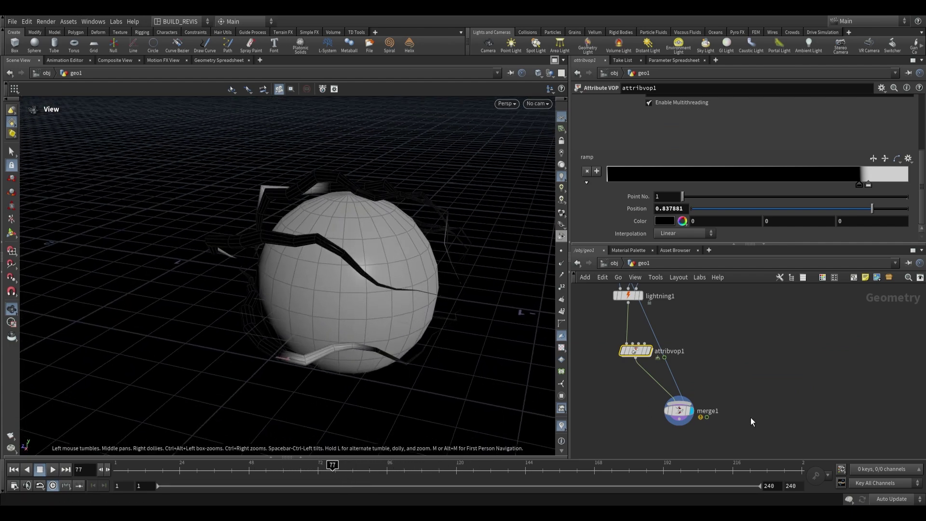
Inside attribvop1, set fit1's Destination Max to 3 and its Destination Min below 1, and check the animated arcs.
double_click(635, 351)
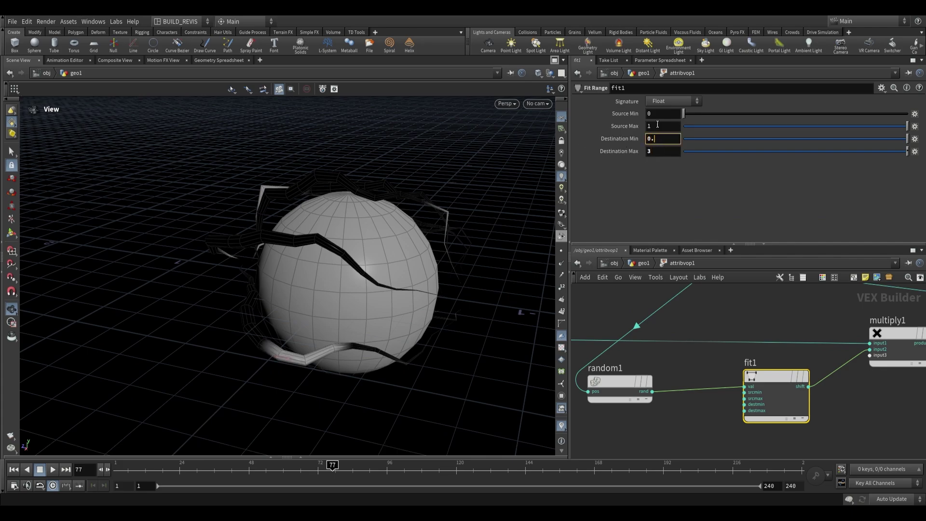
key(Return)
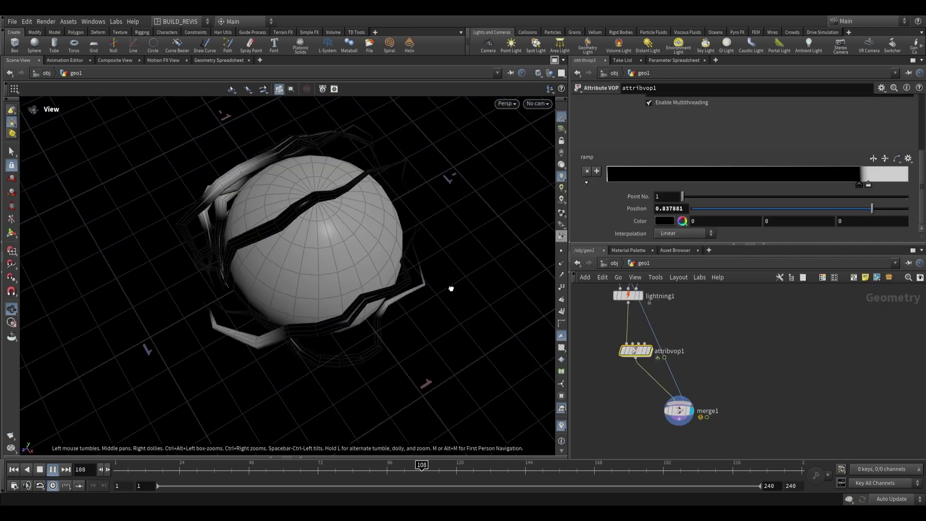
drag(451, 288, 542, 246)
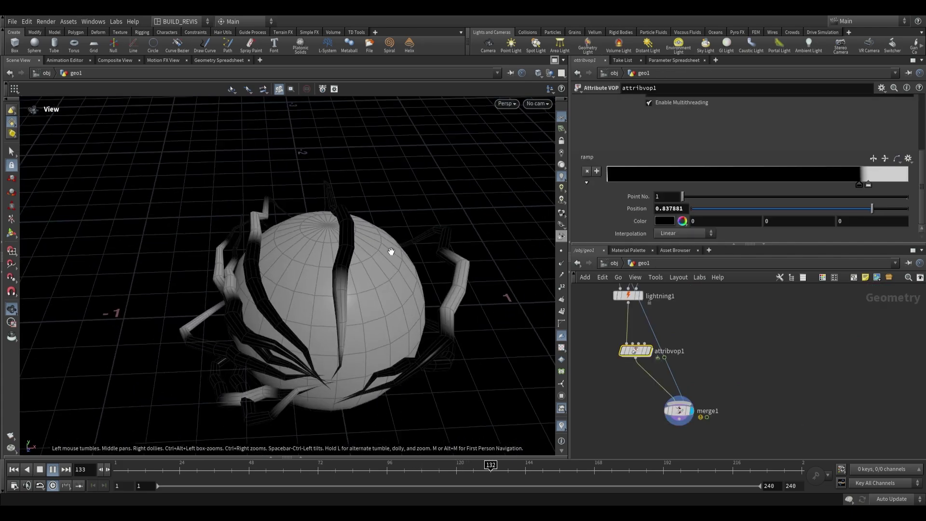
drag(391, 252, 337, 291)
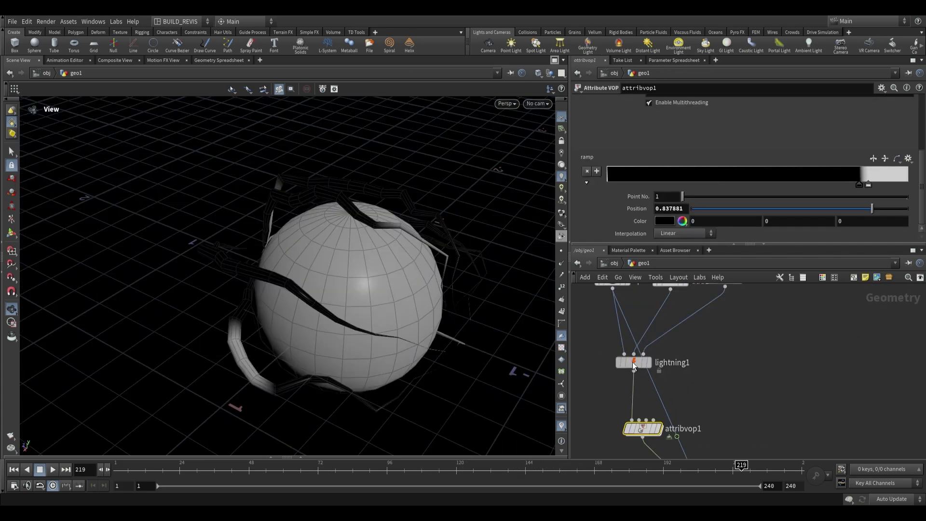
Select lightning1, review its Vertex Colors settings and replay the animation from the first frame.
click(633, 362)
scroll(589, 167, down, 5)
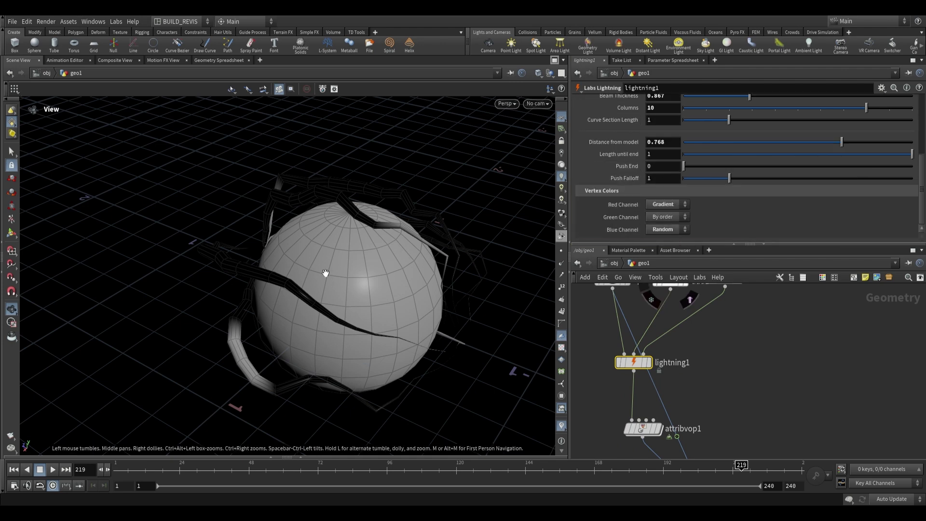
drag(325, 273, 359, 267)
drag(154, 470, 116, 470)
click(52, 469)
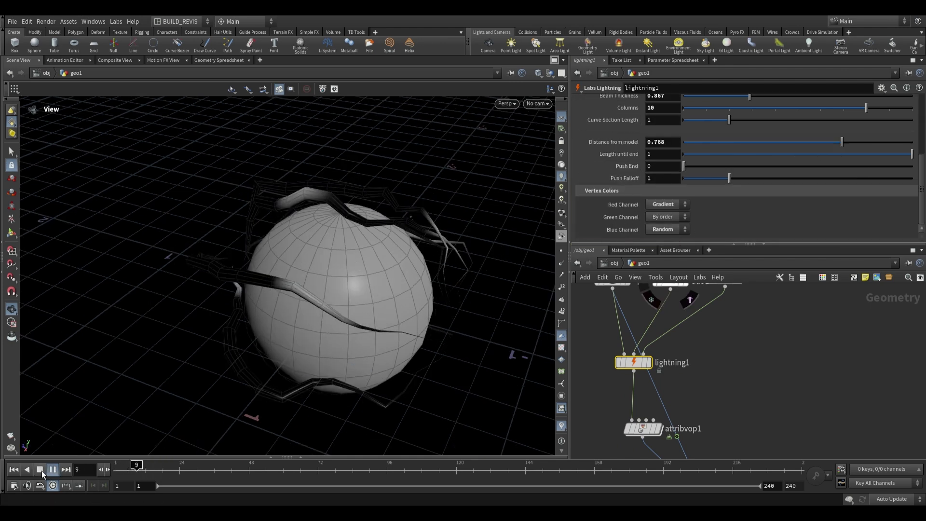
click(41, 474)
middle_drag(684, 395, 675, 397)
middle_drag(718, 371, 722, 408)
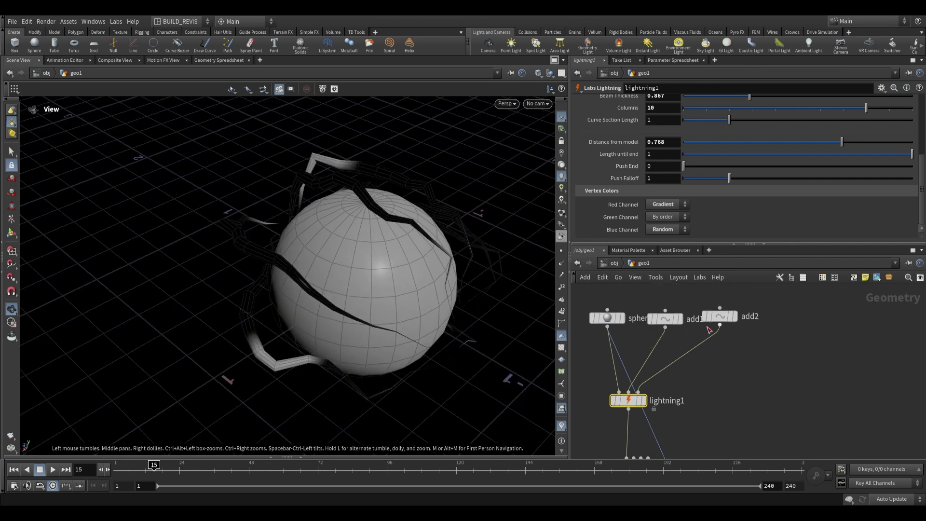
Raise add1's point to a Y position of about 0.249 using its viewport handle.
click(663, 319)
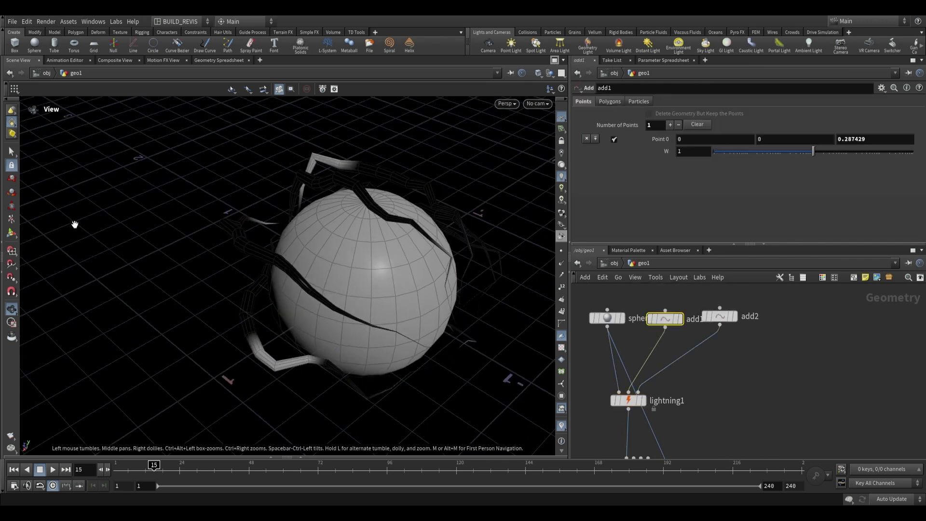
click(11, 233)
drag(322, 263, 320, 240)
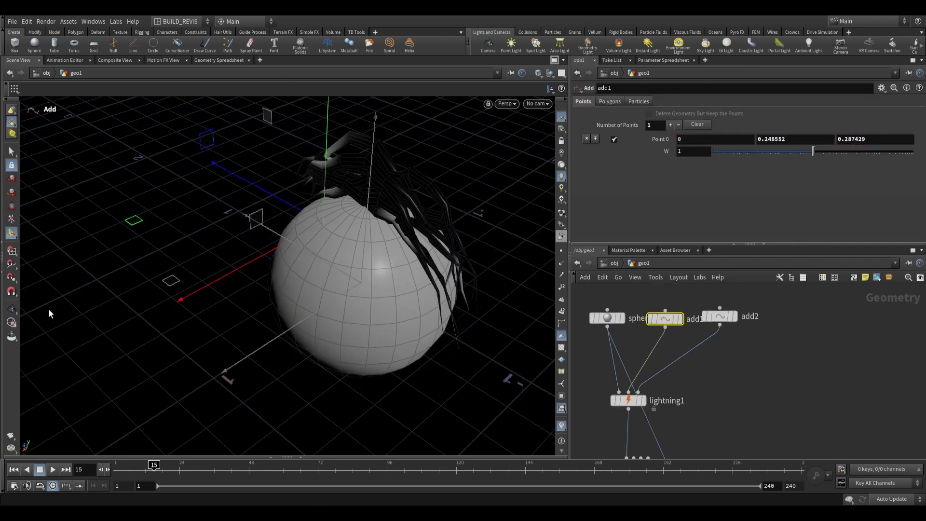
click(11, 310)
drag(386, 231, 357, 221)
Drop lightning1 onto the wire from the sphere to merge1 and inspect the coloured arcs from several angles.
drag(636, 394, 639, 393)
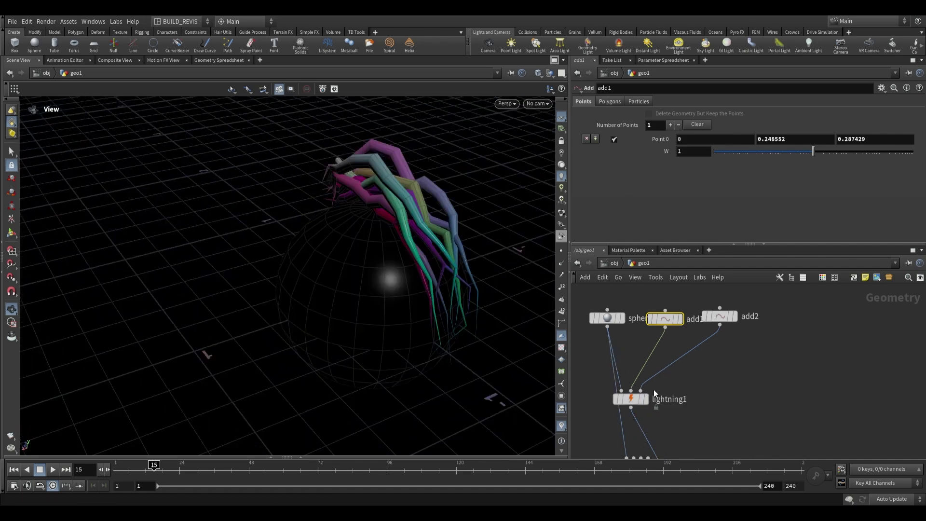
click(629, 401)
middle_drag(691, 415, 702, 319)
scroll(707, 378, down, 1)
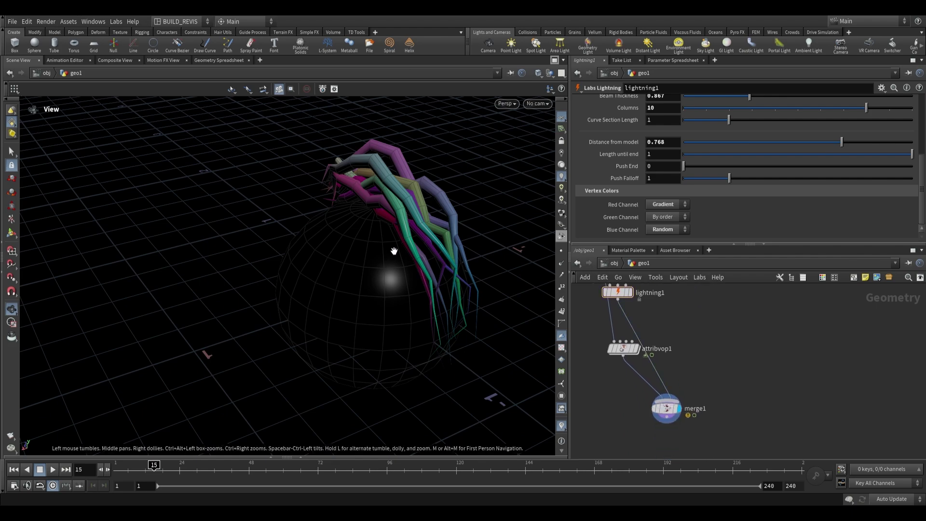
drag(392, 252, 354, 274)
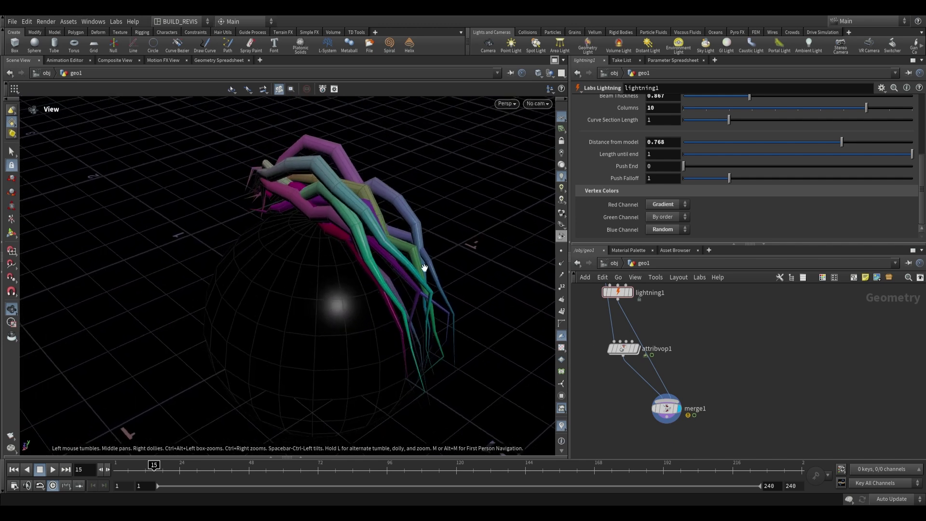
drag(424, 268, 419, 252)
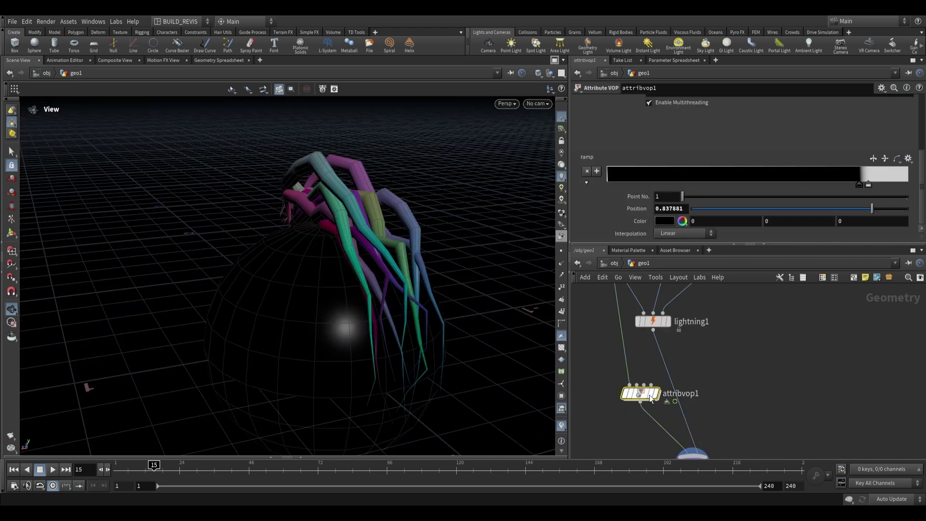
Wire lightning1's output into attribvop1, display attribvop1 while the animation plays, and briefly look inside its VOP network.
mouse_move(648, 397)
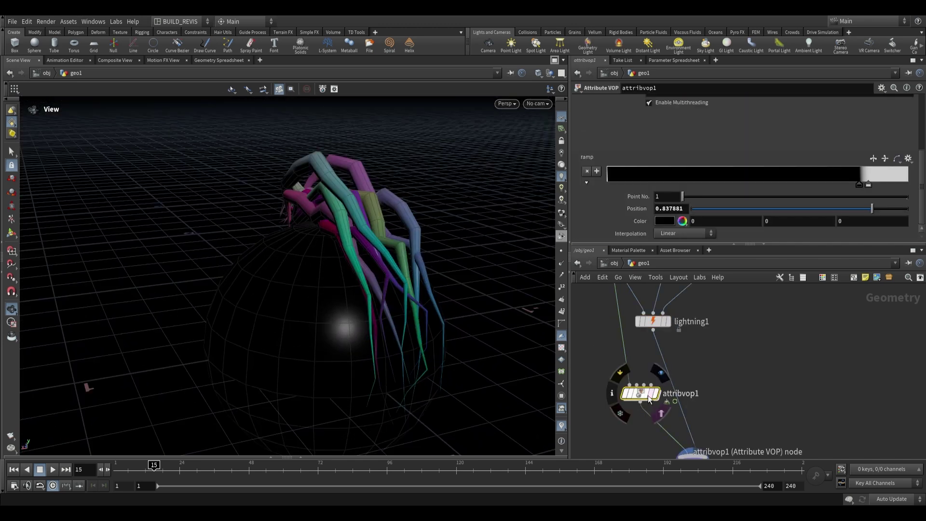
middle_drag(688, 382, 690, 389)
scroll(681, 374, down, 2)
scroll(661, 350, up, 2)
drag(661, 346, 638, 399)
middle_drag(701, 393, 682, 358)
scroll(680, 358, down, 2)
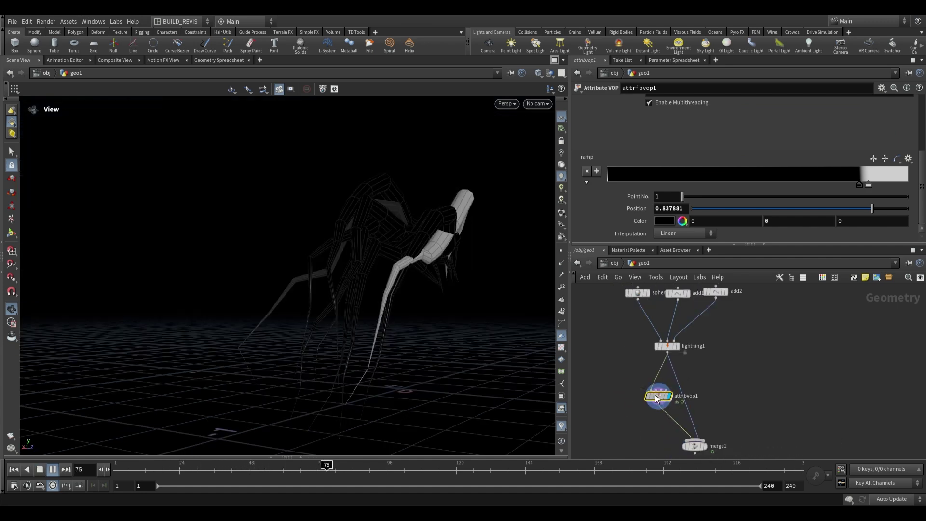
double_click(658, 397)
click(643, 262)
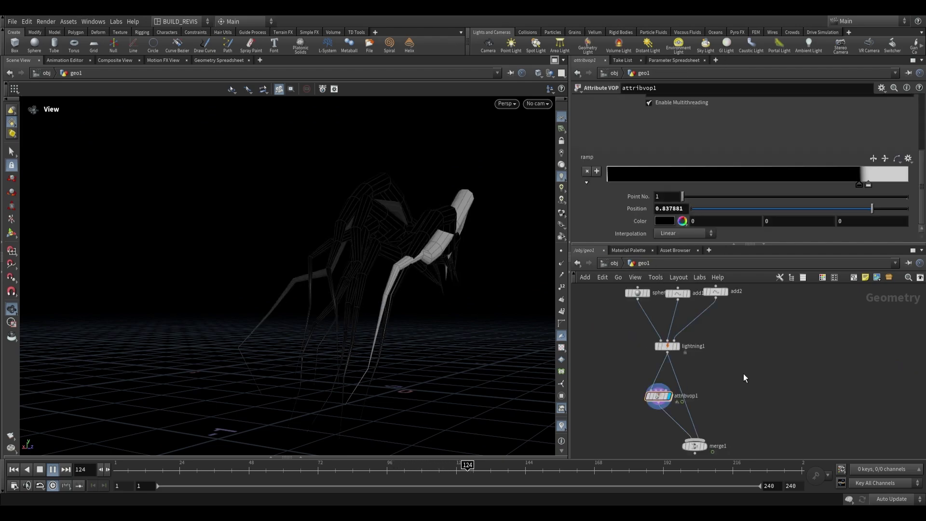